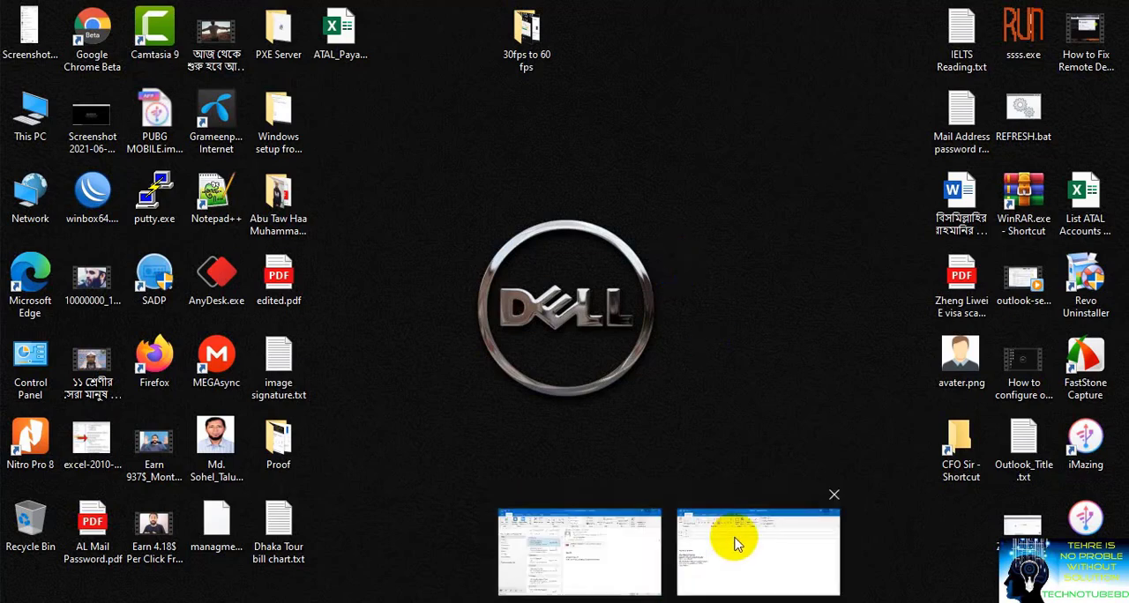
Step: Switch to the untitled Outlook message and highlight its signature block to examine it
left_click(734, 540)
left_click_drag(167, 429, 3, 291)
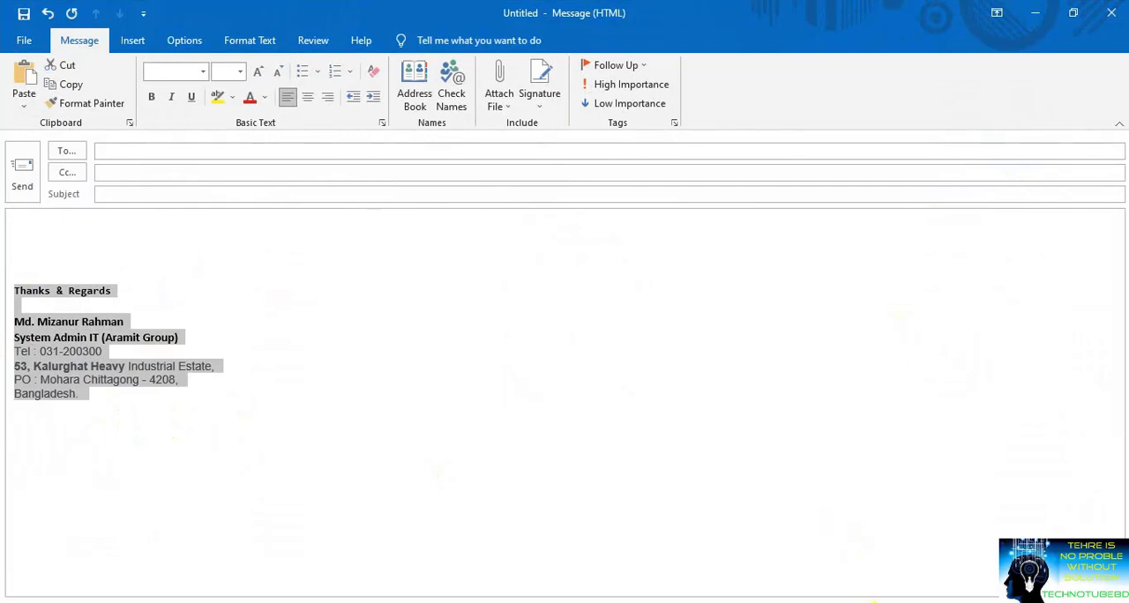
Step: Switch to the Gmail inbox in Chrome and open the full Gmail settings
mouse_move(872, 601)
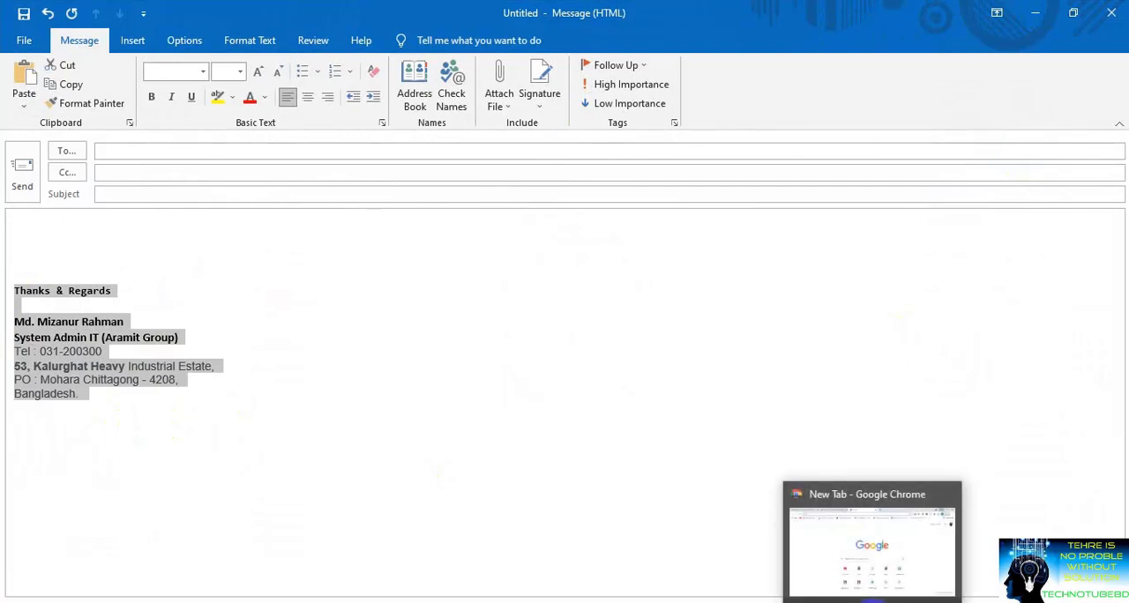
left_click(873, 600)
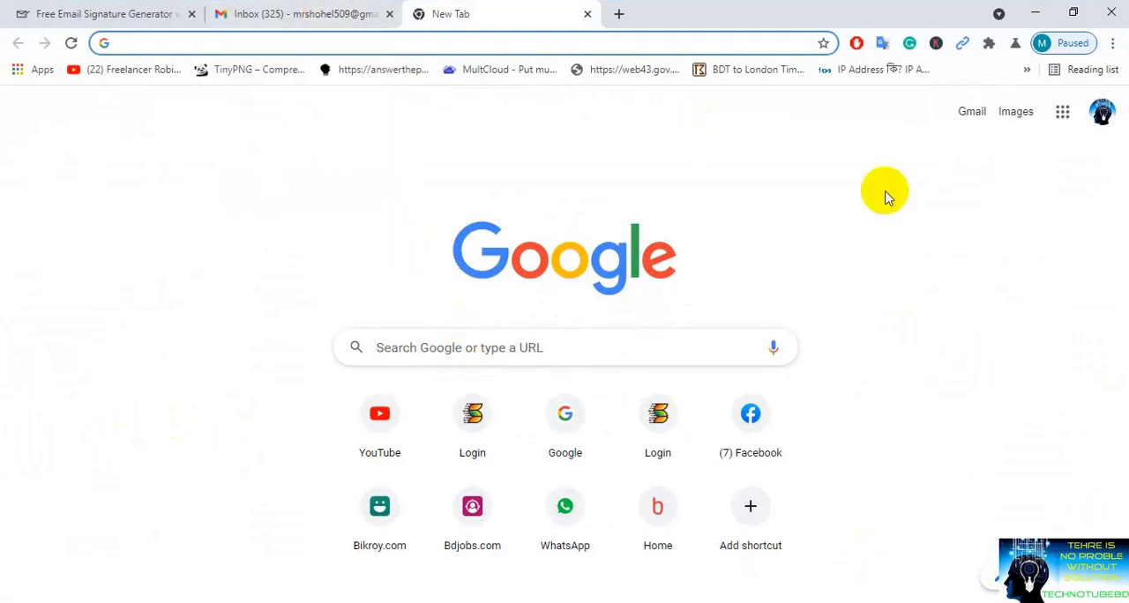
left_click(374, 13)
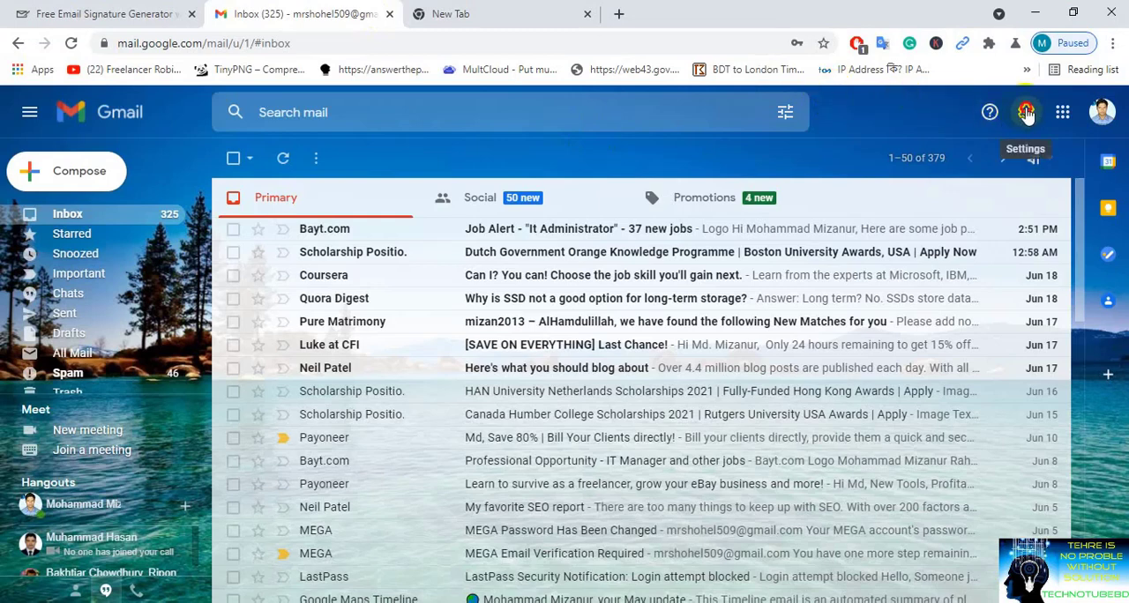
left_click(1027, 113)
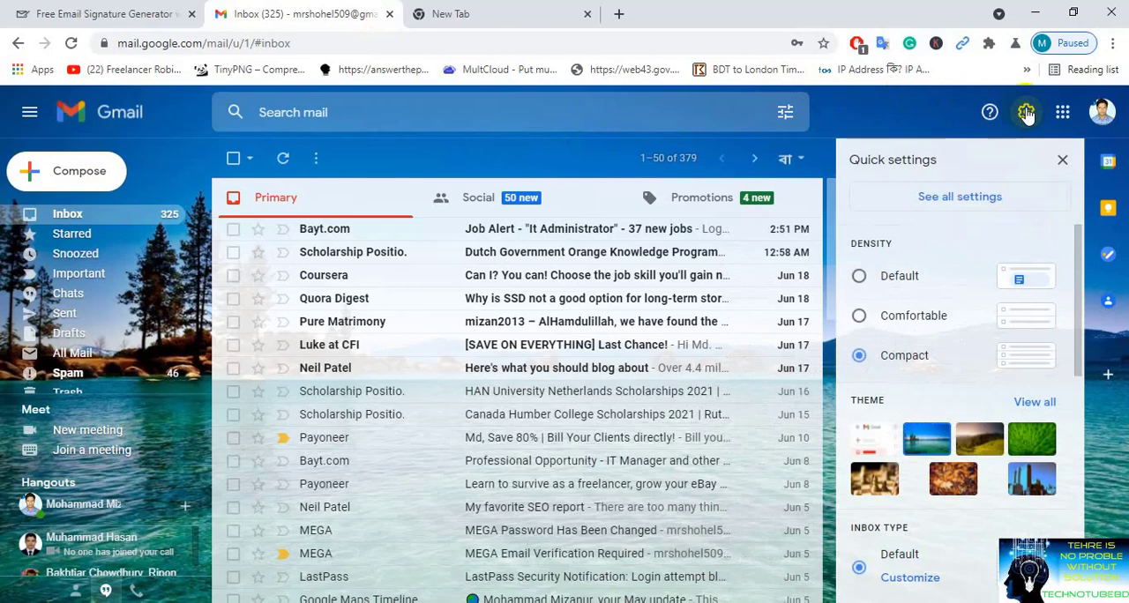
left_click(971, 202)
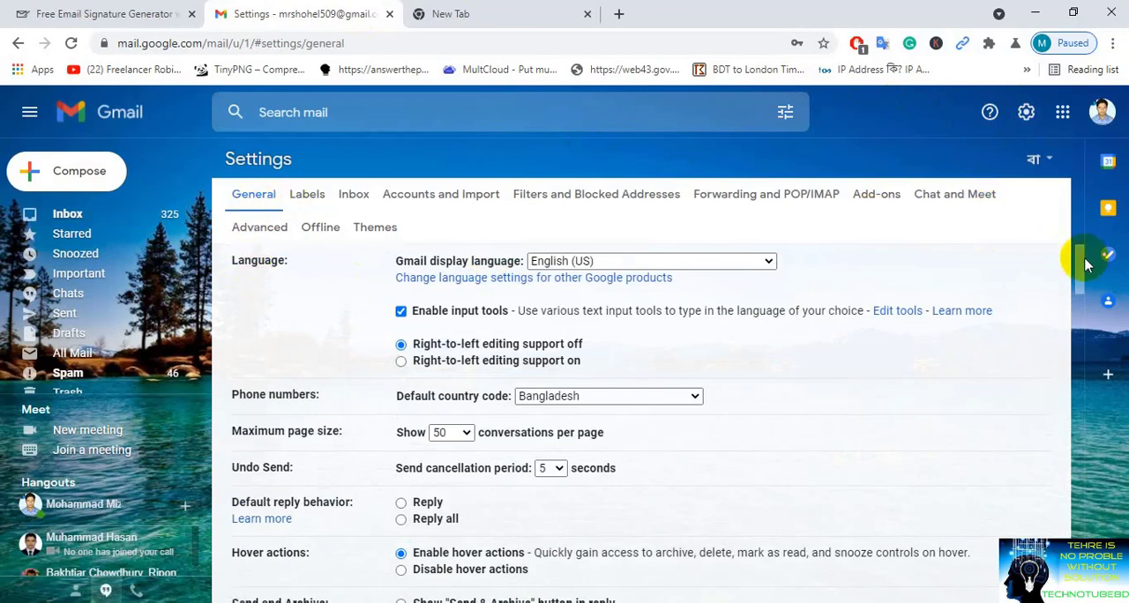
Step: Delete the existing signature in Gmail's General settings and confirm the deletion
mouse_move(1084, 266)
left_mouse_down()
mouse_move(1068, 348)
mouse_move(1079, 485)
mouse_move(1063, 503)
left_mouse_up()
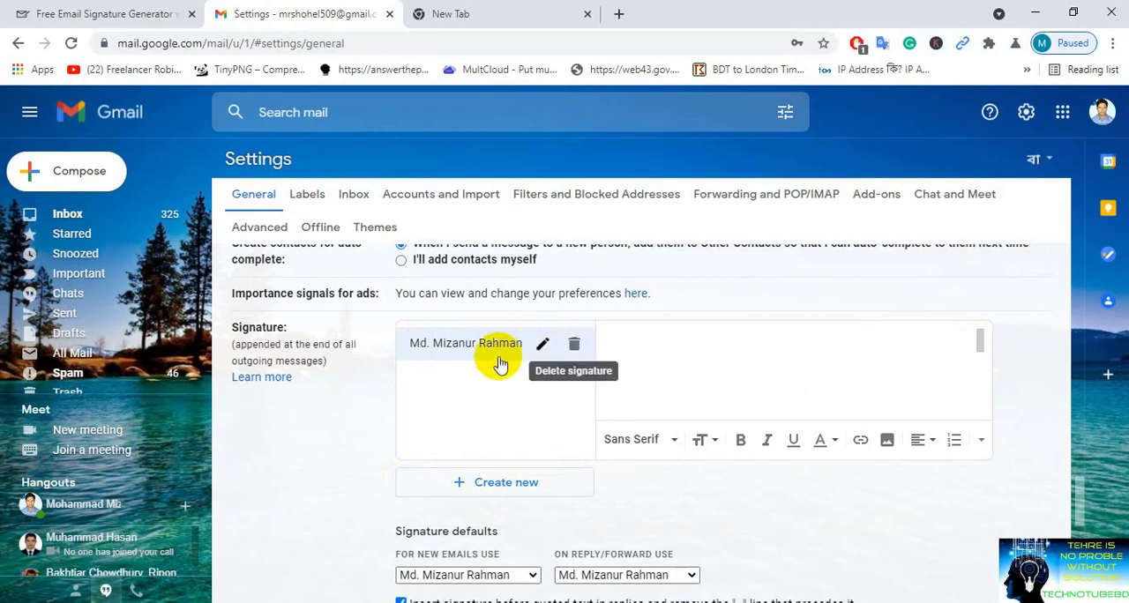
left_click(574, 344)
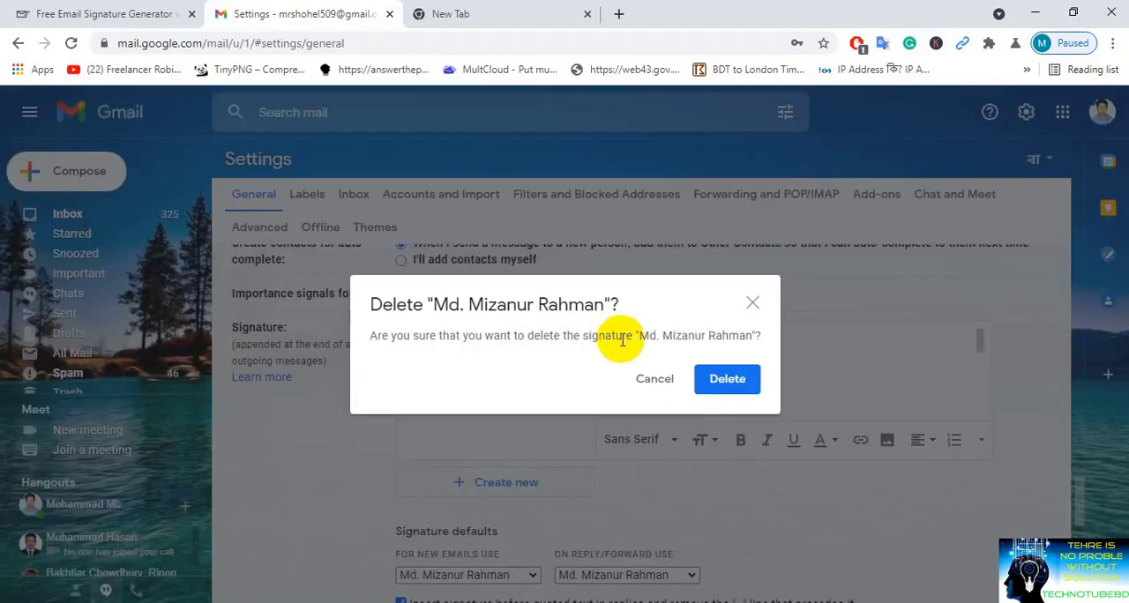
left_click(725, 392)
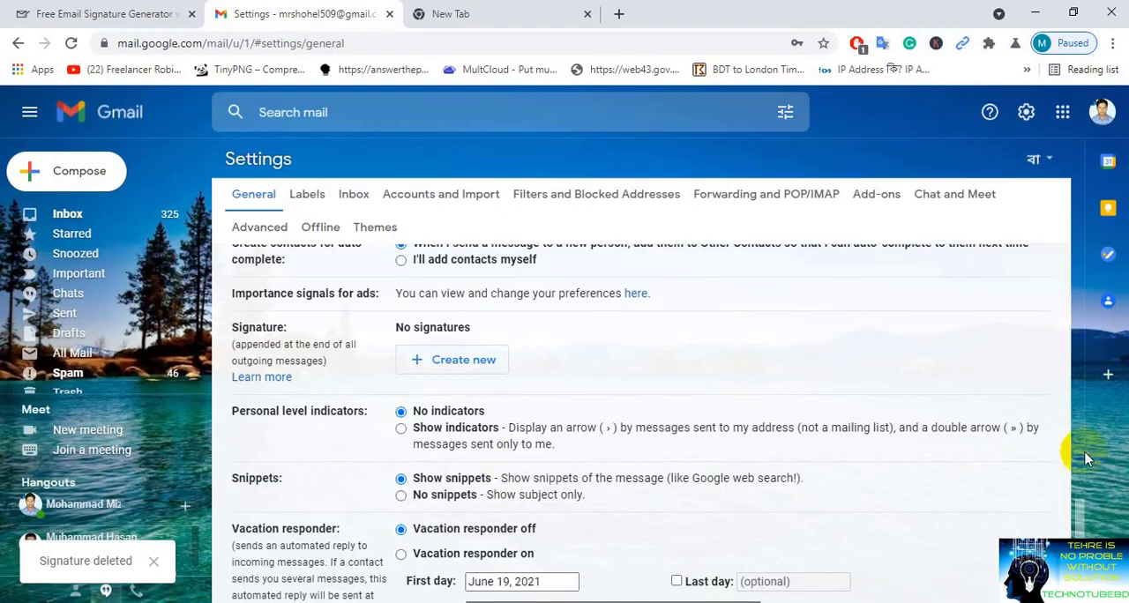
Step: Create a new Gmail signature named with the account owner's short name
mouse_move(1082, 513)
left_mouse_down()
mouse_move(1080, 524)
mouse_move(1079, 479)
mouse_move(1079, 496)
left_mouse_up()
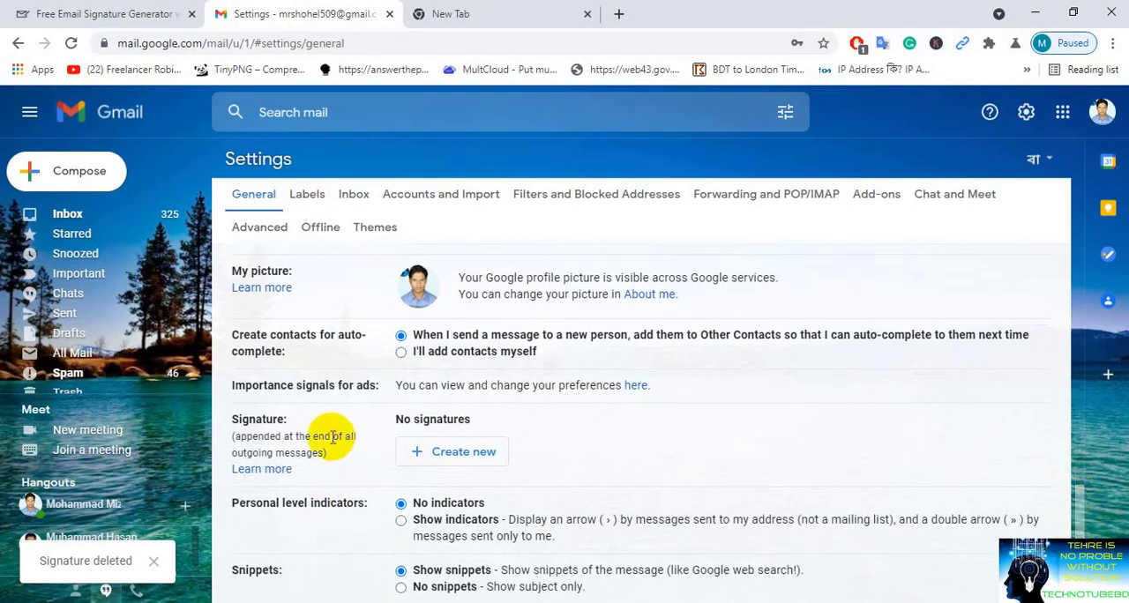
left_click(462, 454)
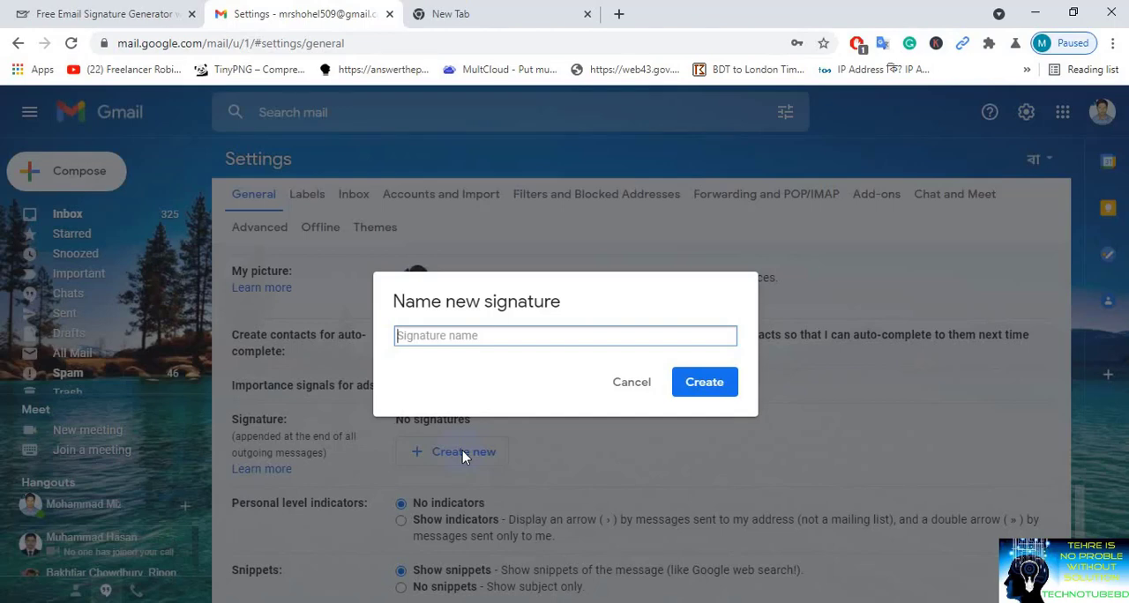
type("Shohel")
left_click(711, 382)
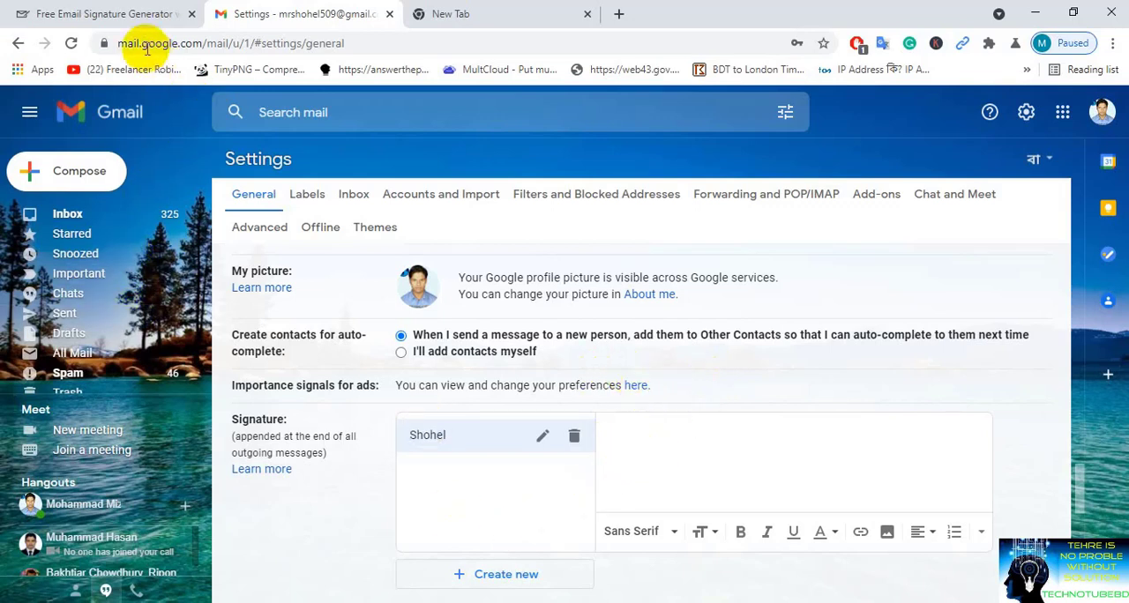
Step: Switch to the Free Email Signature Generator page and choose Gmail as the email platform
left_click(99, 14)
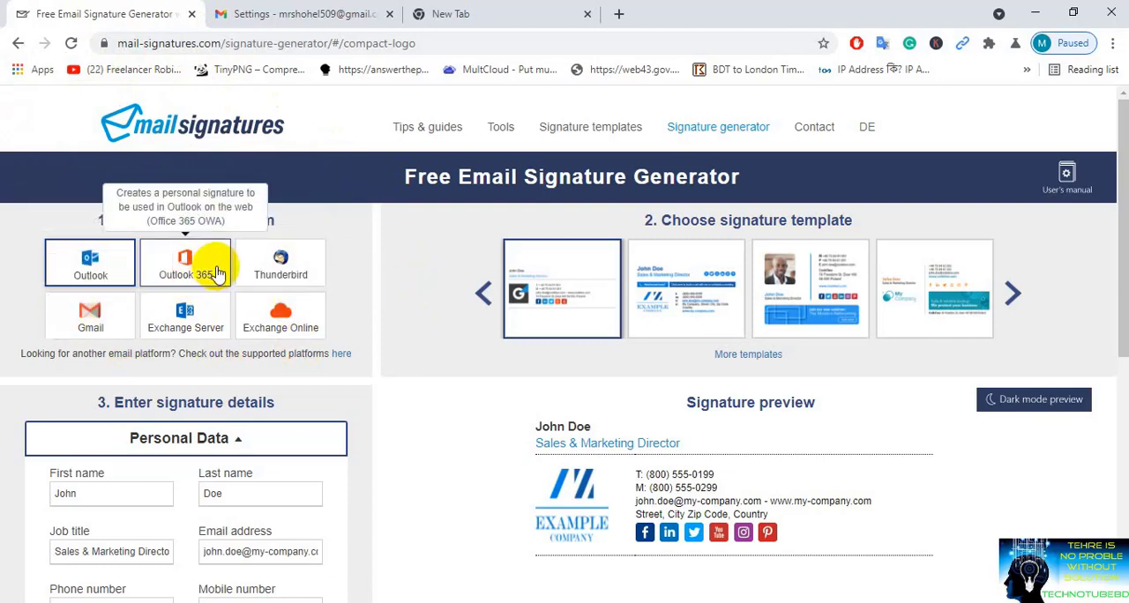
left_click(88, 331)
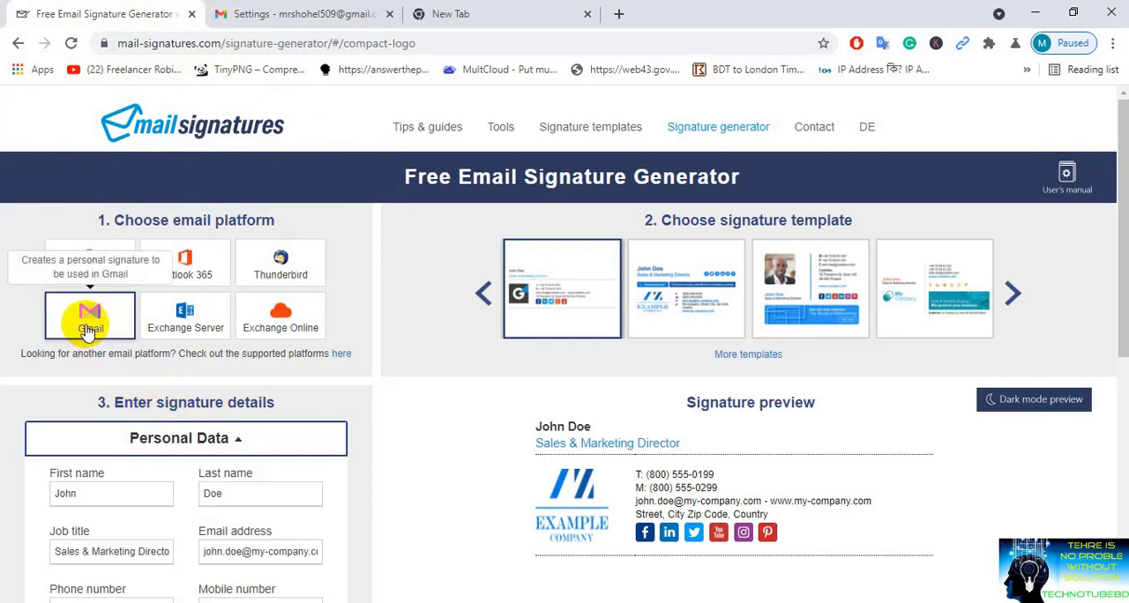
Step: Browse the signature templates and choose the book-a-call template, second in the first set
left_click_drag(1121, 210, 1117, 234)
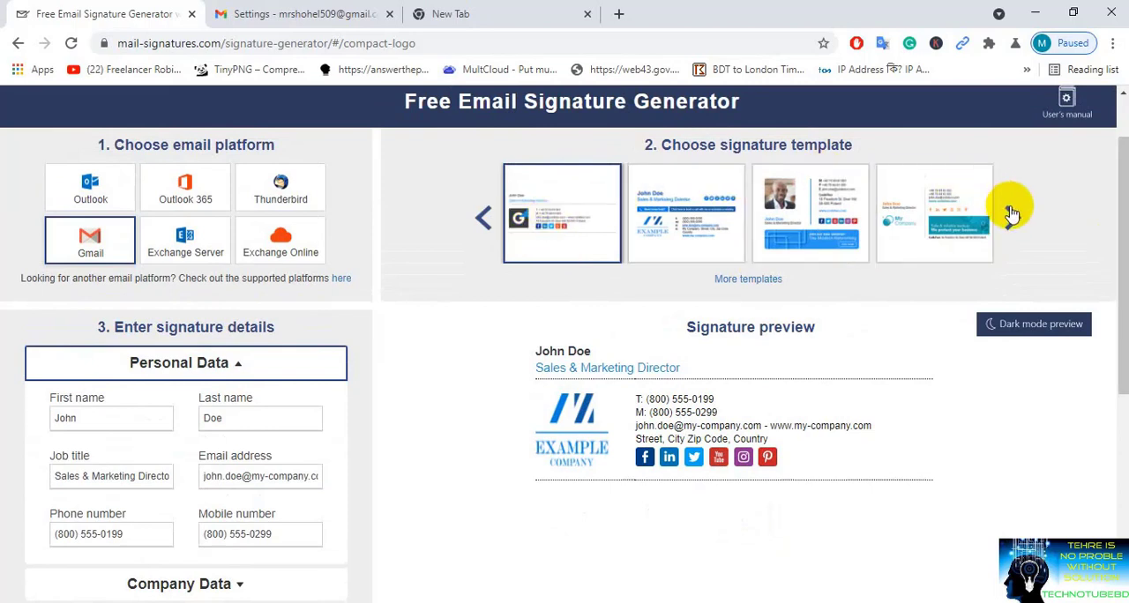
left_click(1012, 214)
left_click(1012, 214)
left_click(1012, 216)
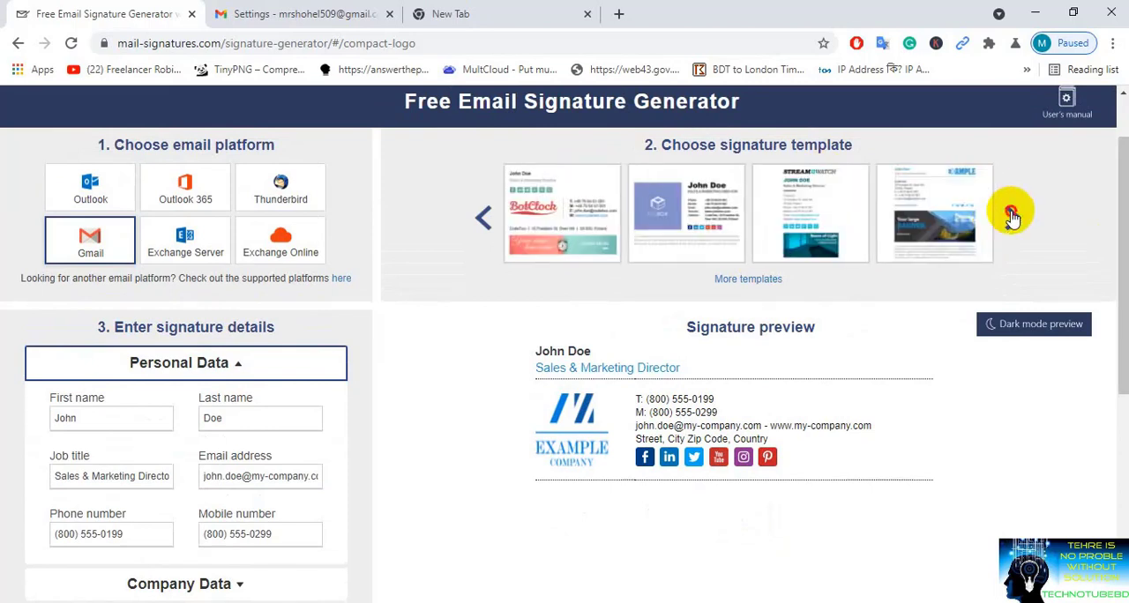
left_click(1011, 216)
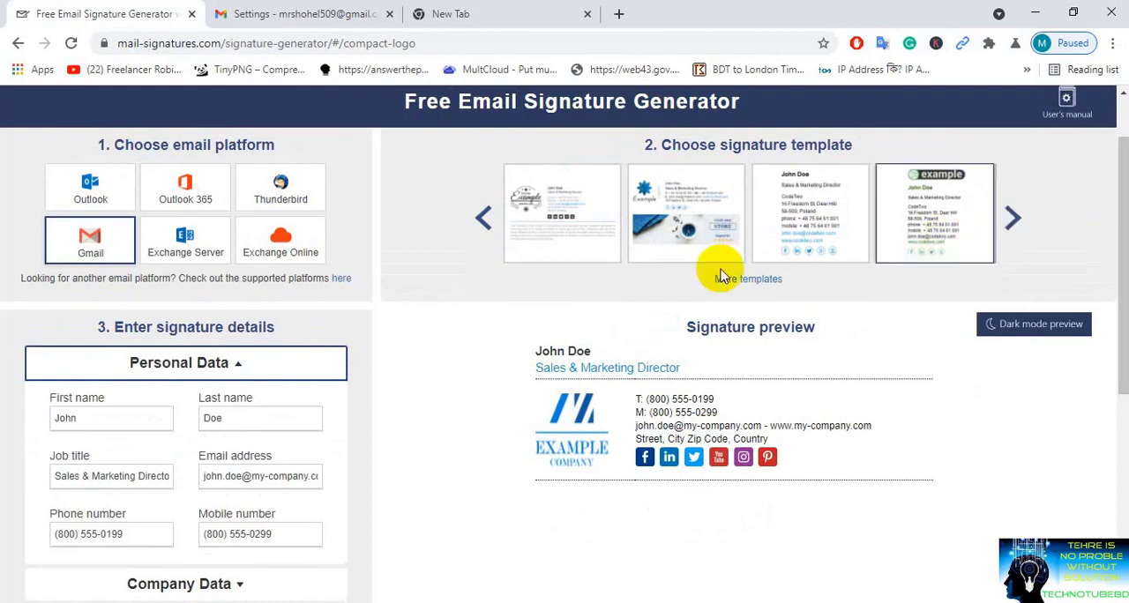
left_click(481, 219)
left_click(482, 219)
left_click(481, 218)
left_click(482, 219)
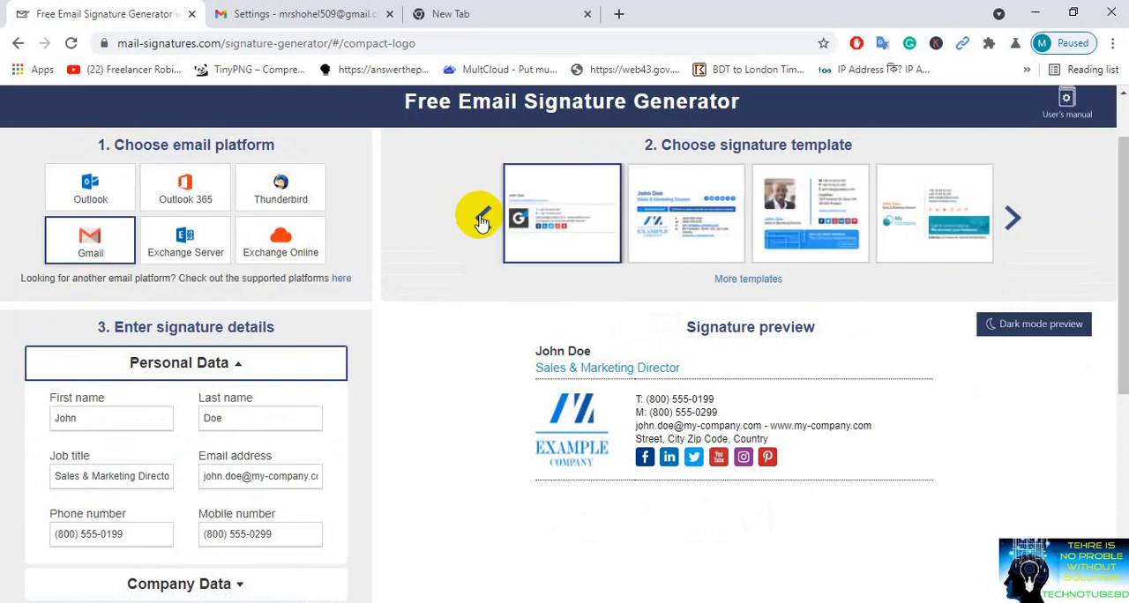
left_click(657, 223)
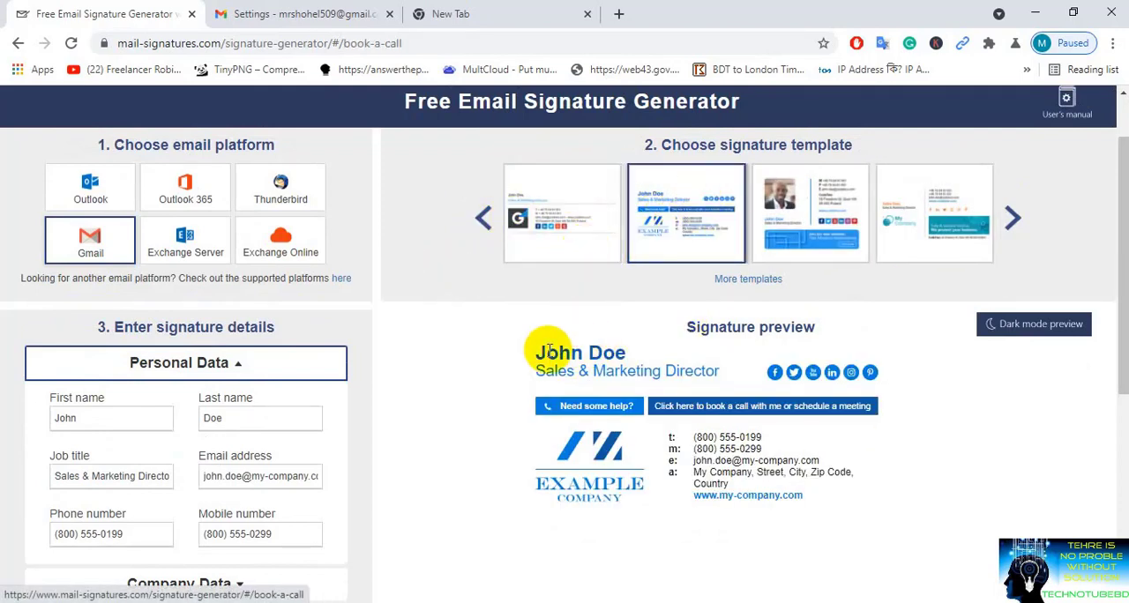
Step: Replace the sample first and last names in the personal data with the signature owner's name
left_click_drag(628, 353, 523, 353)
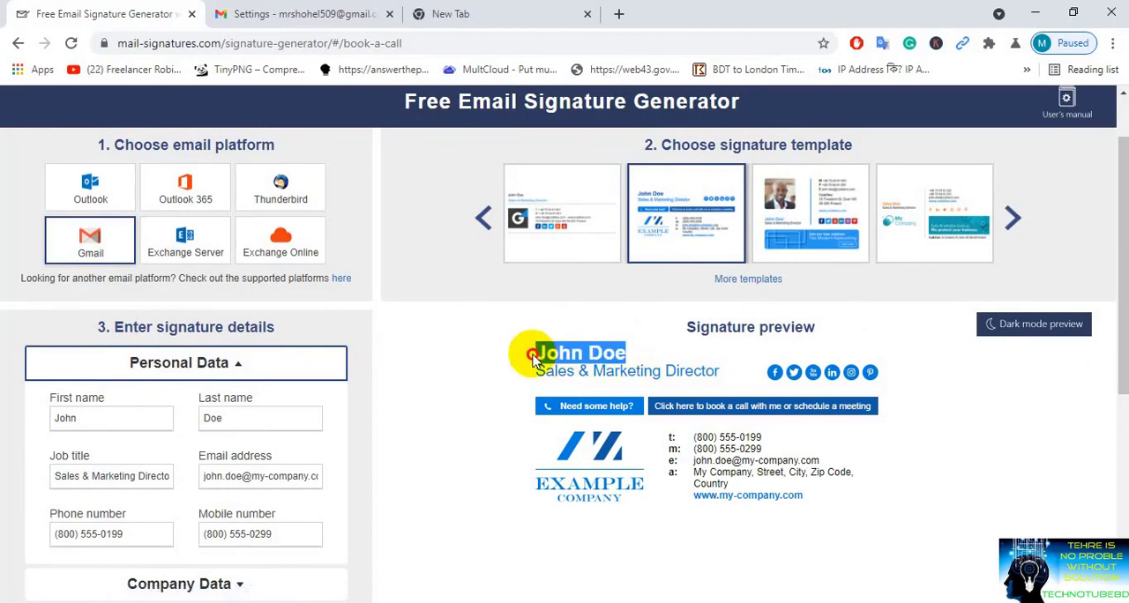
double_click(120, 418)
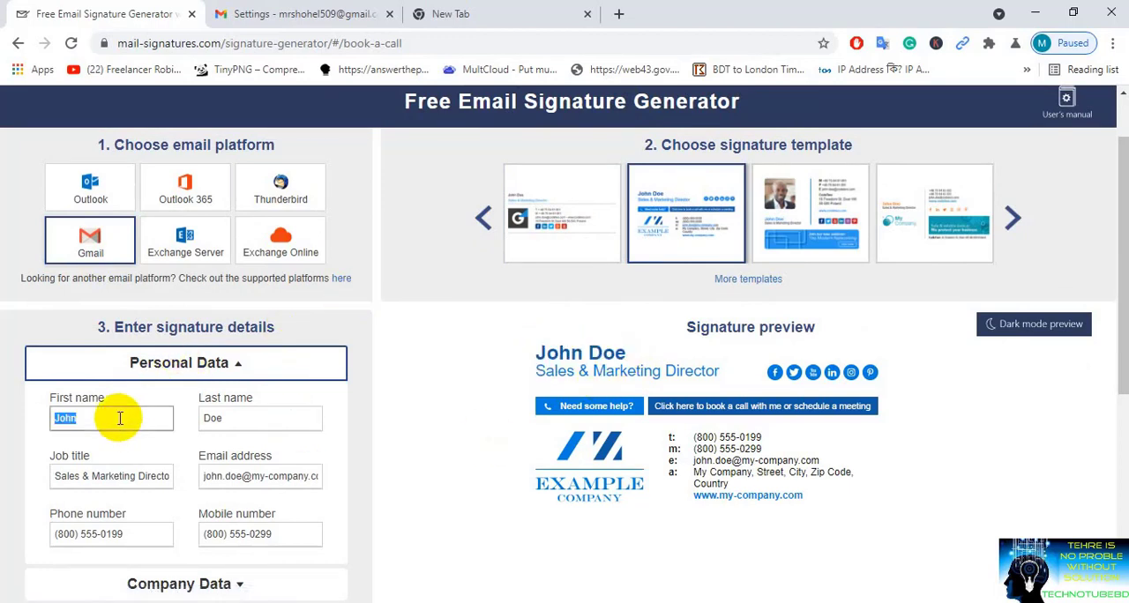
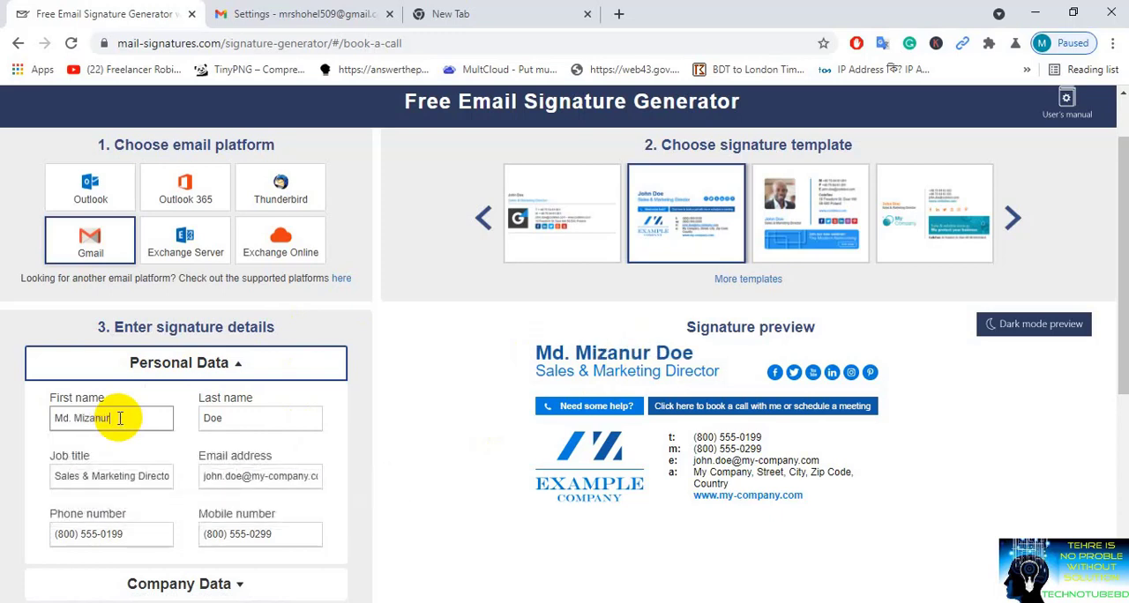
key("Tab")
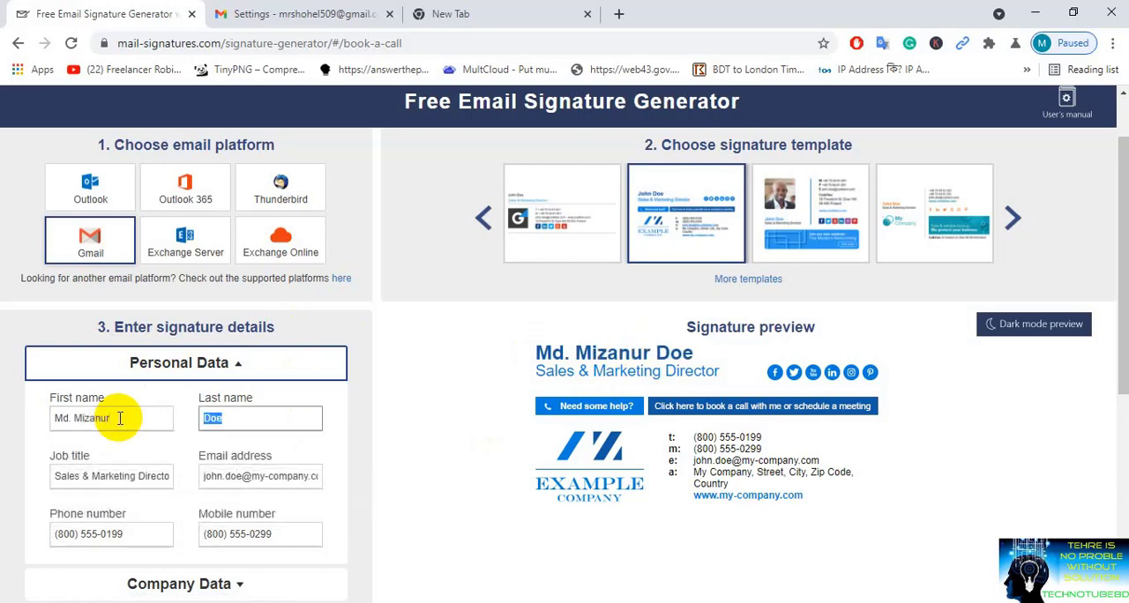
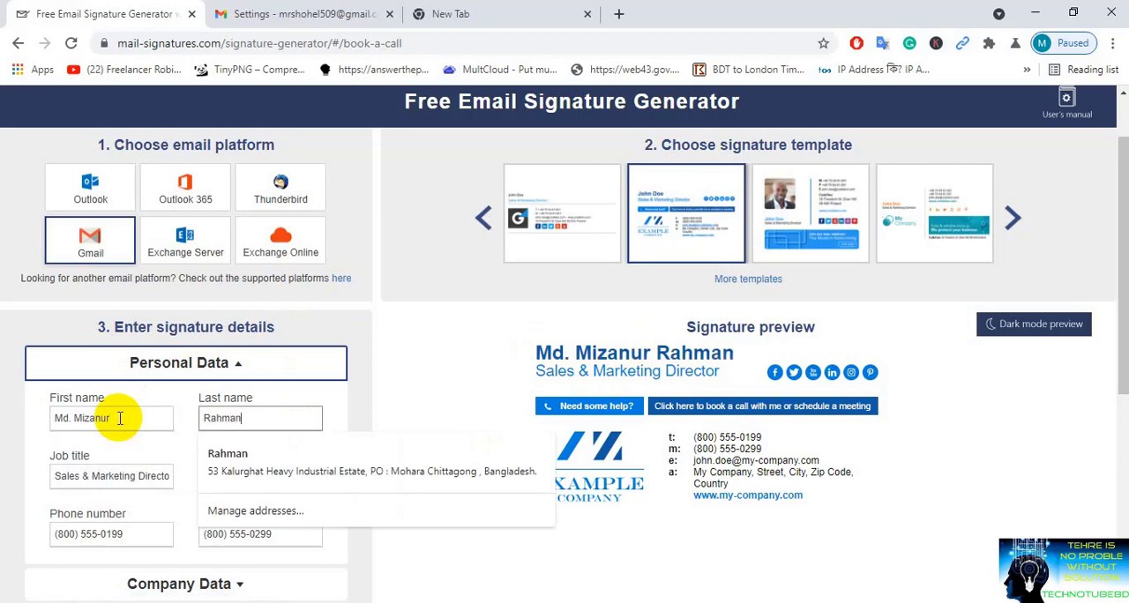
left_click(19, 457)
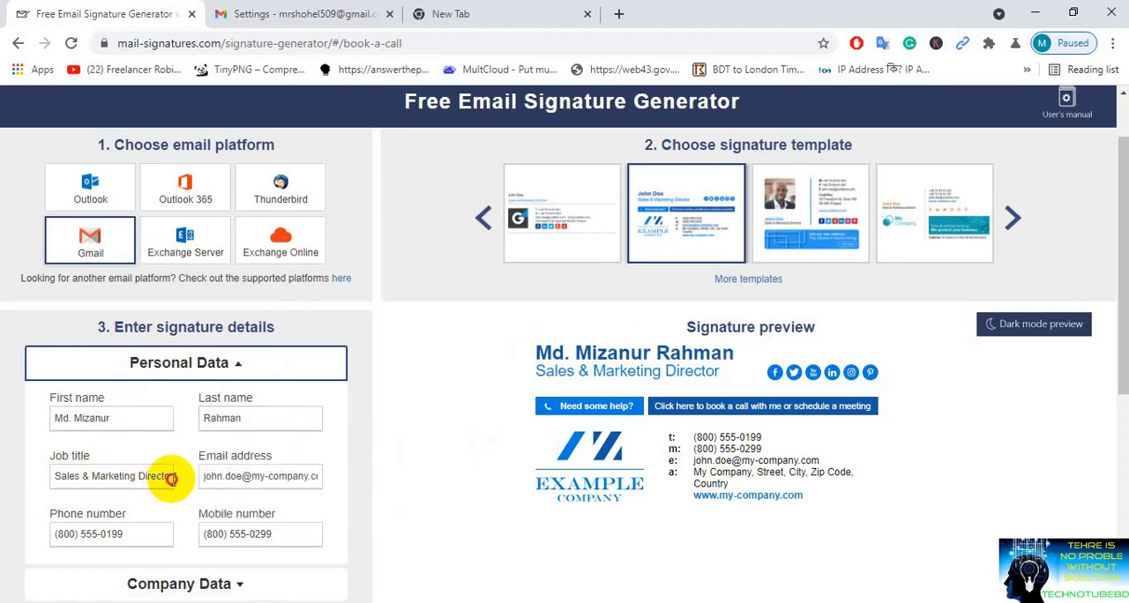
Step: Set the job title to System Admin and replace the sample email address with the owner's company email
left_click_drag(170, 477, 24, 476)
type("System")
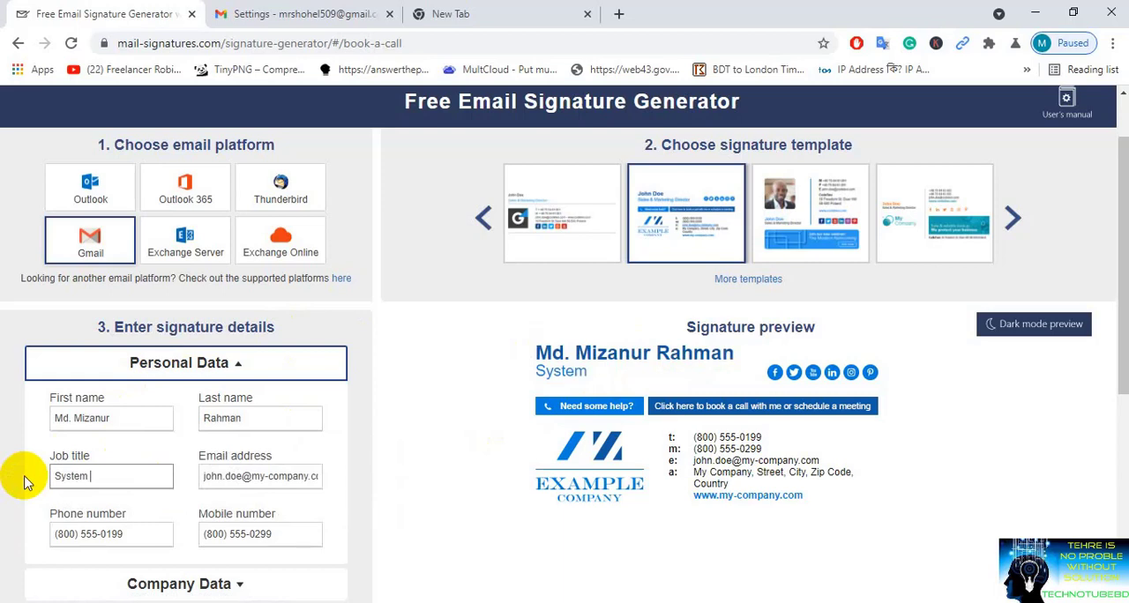
type(" Admin")
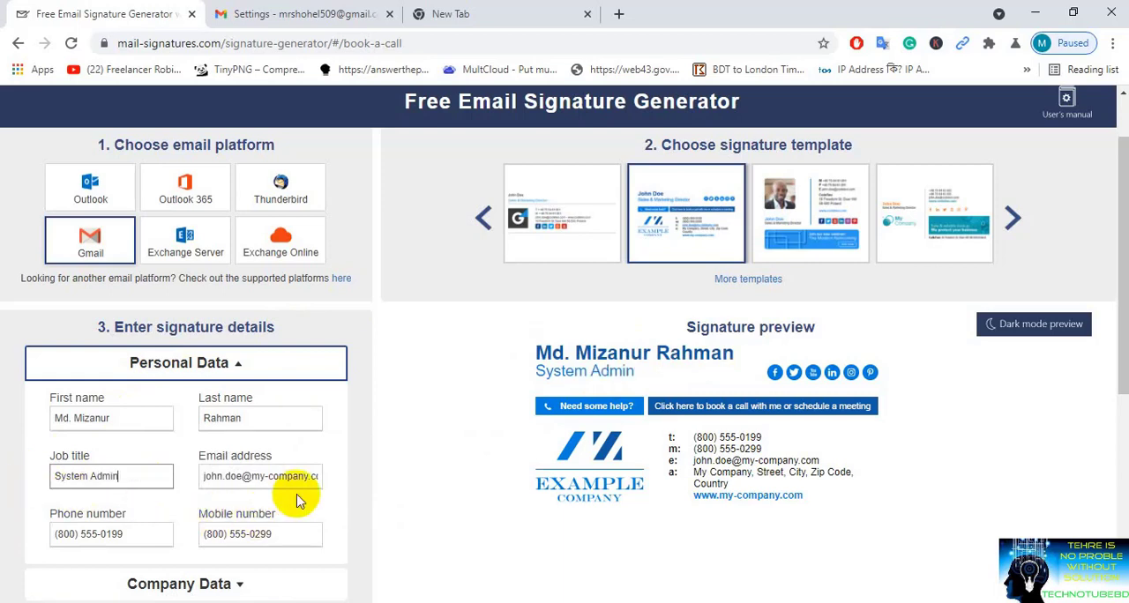
left_click_drag(315, 477, 206, 473)
key("BackSpace")
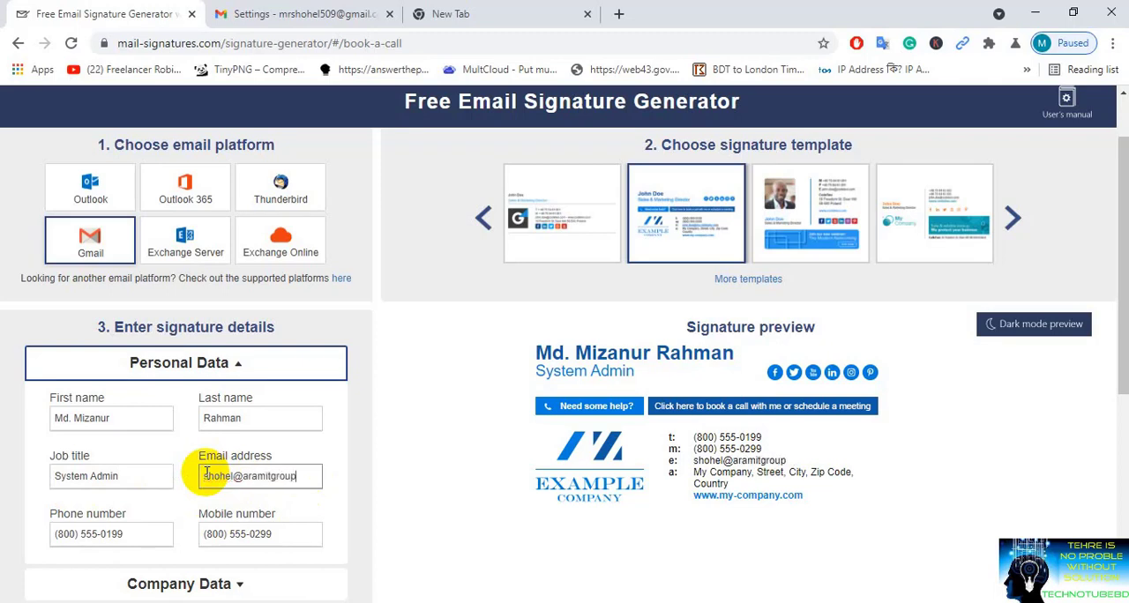
Step: Replace the sample value in the phone number field with the owner's mobile number
triple_click(156, 532)
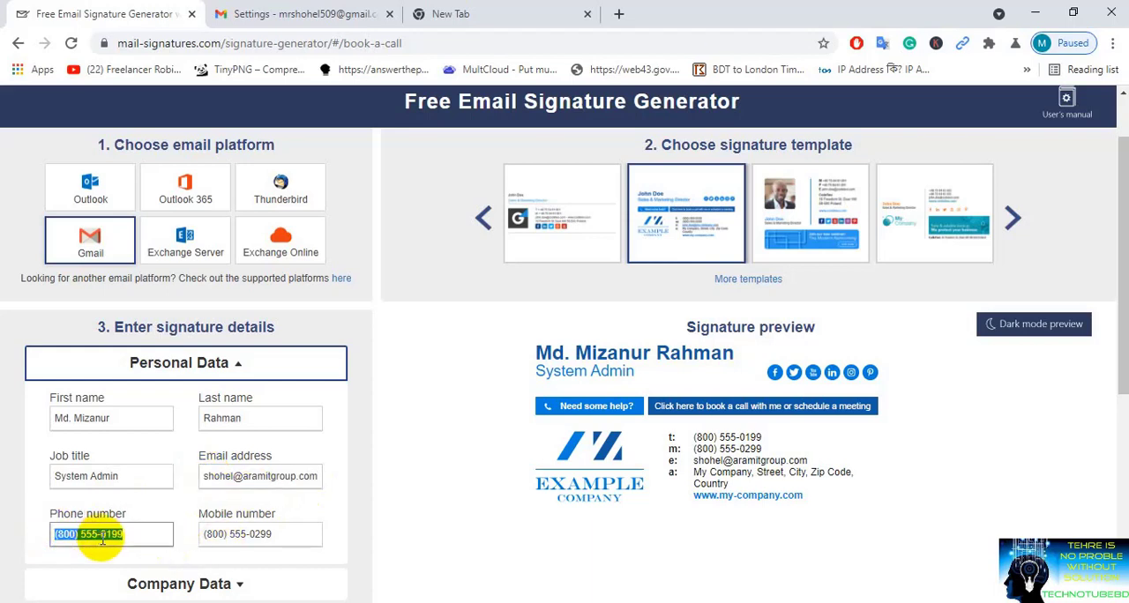
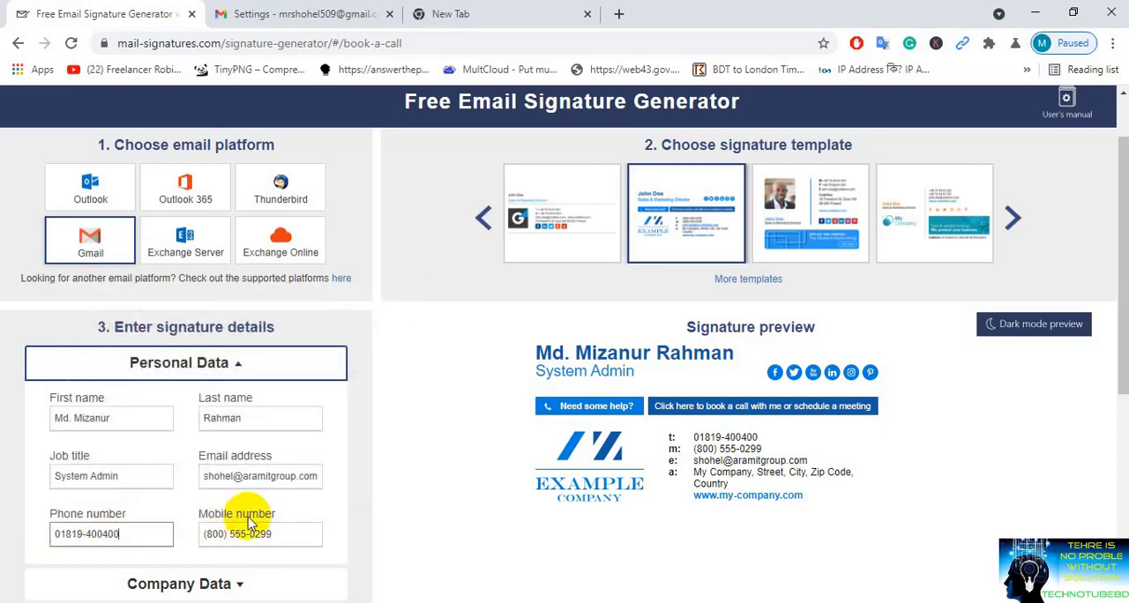
Step: Move the entered number from the phone number field to the mobile number field, replacing the sample value
left_click_drag(159, 534, 35, 548)
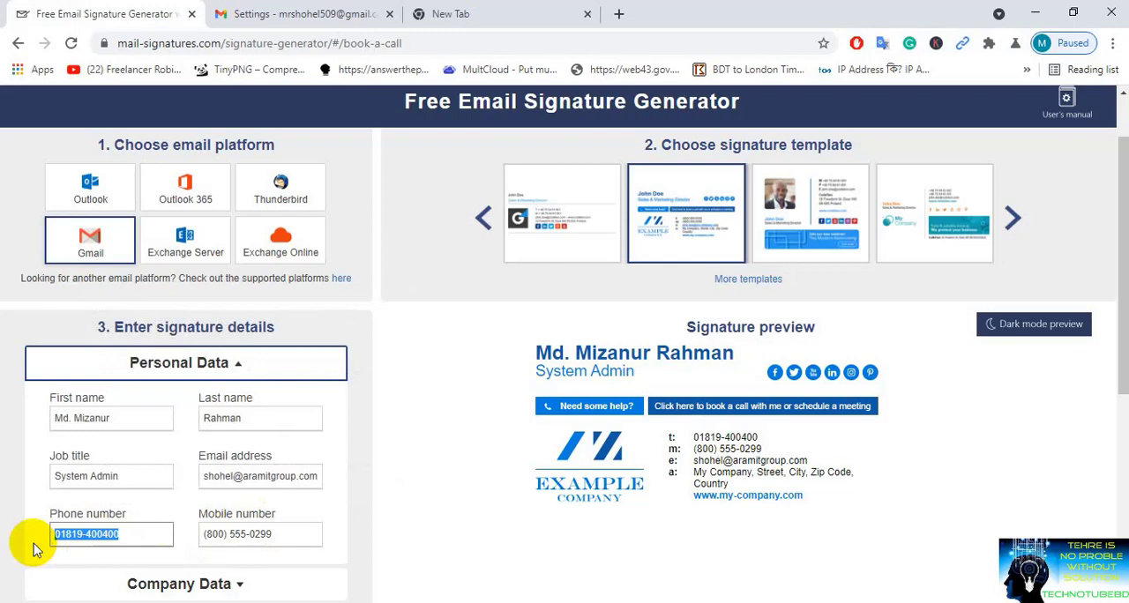
left_click_drag(277, 534, 22, 540)
key("ctrl+c")
key("Delete")
left_click_drag(311, 534, 202, 535)
key("ctrl+v")
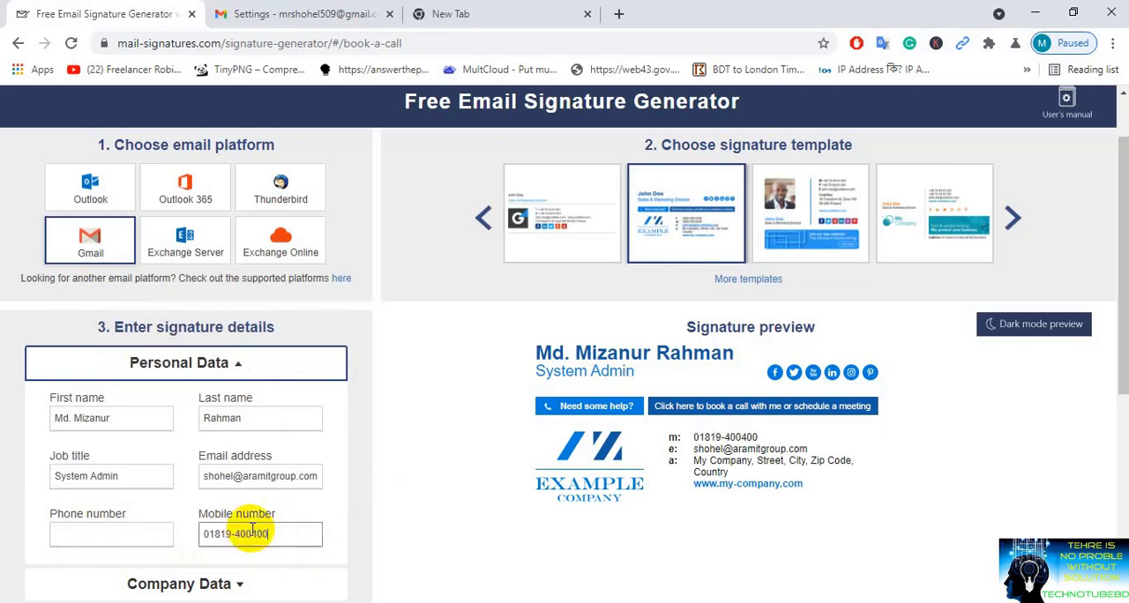
Step: Enter the owner's landline number in the phone number field and check it in the signature preview
left_click(105, 540)
type("3")
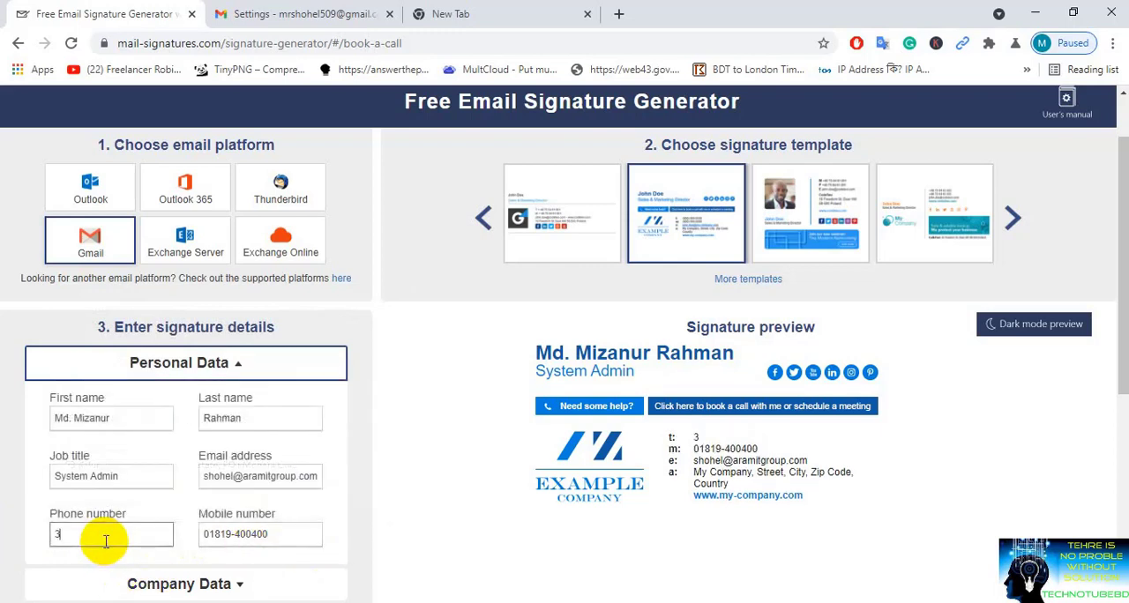
key("BackSpace")
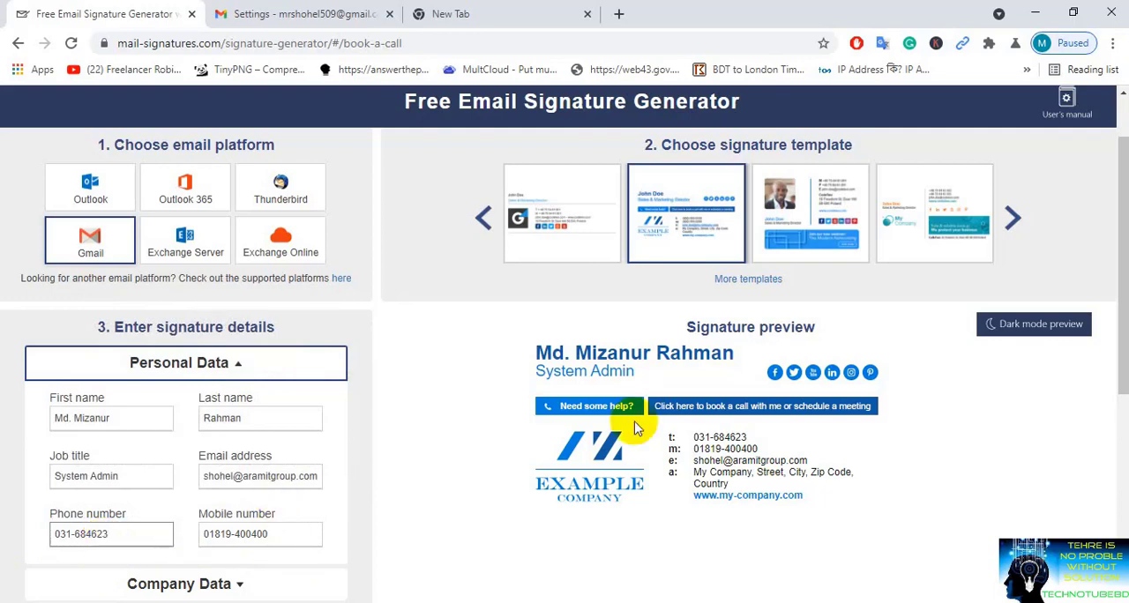
left_click(1128, 301)
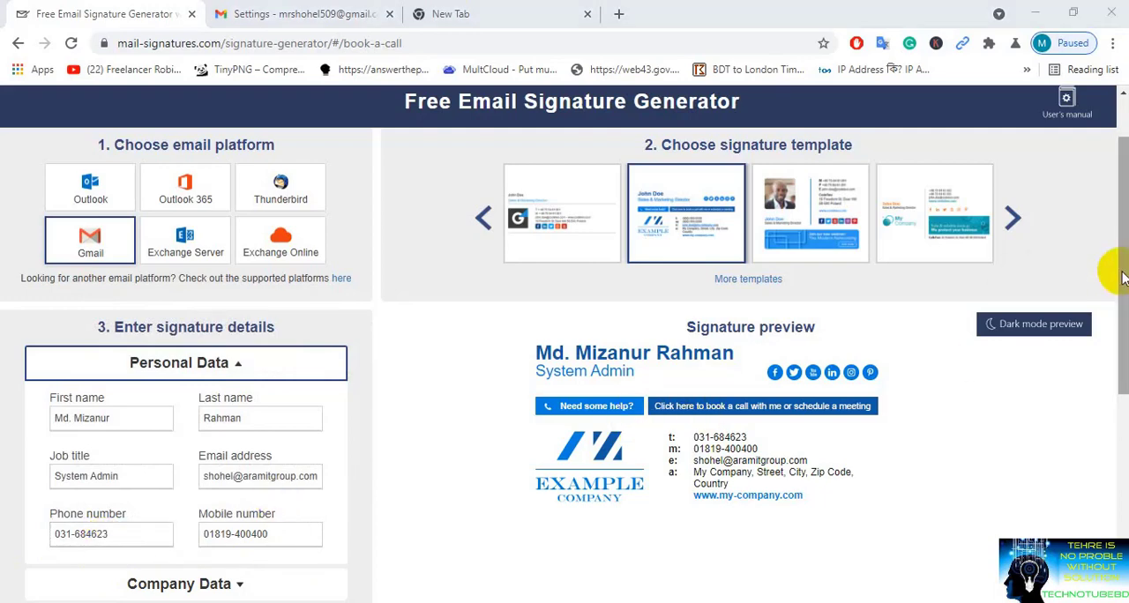
left_click_drag(1124, 276, 1121, 364)
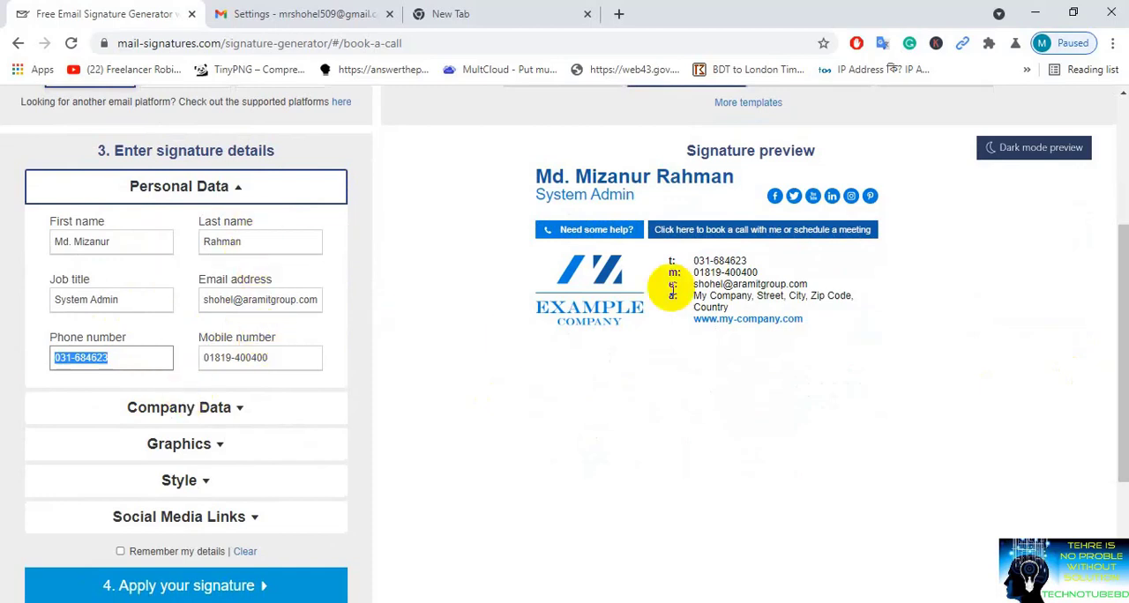
left_click(753, 262)
left_click_drag(753, 263, 703, 253)
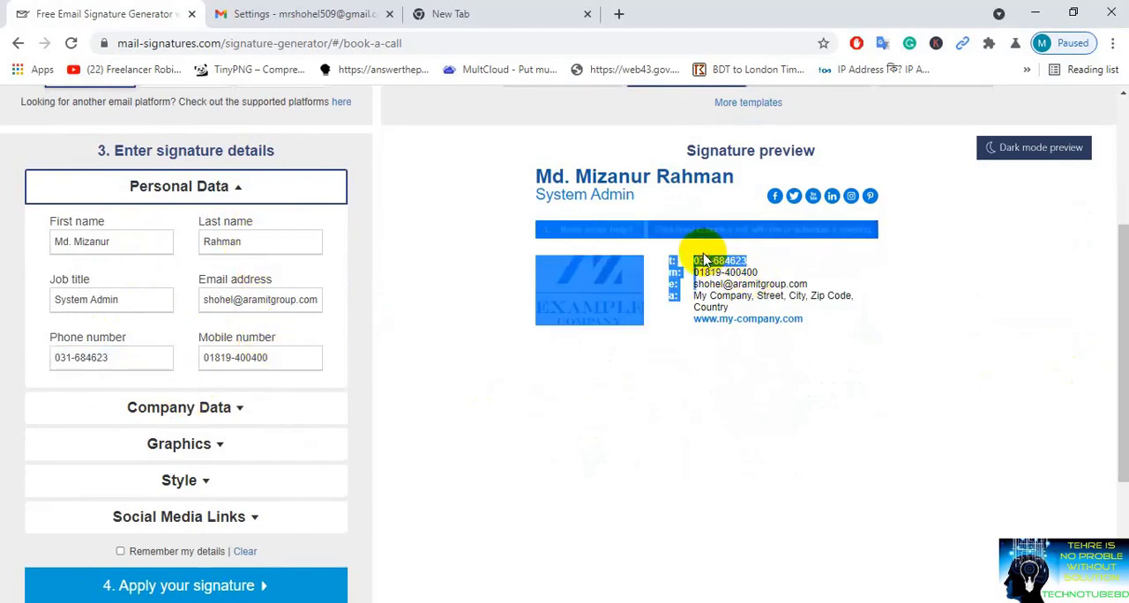
left_click(614, 359)
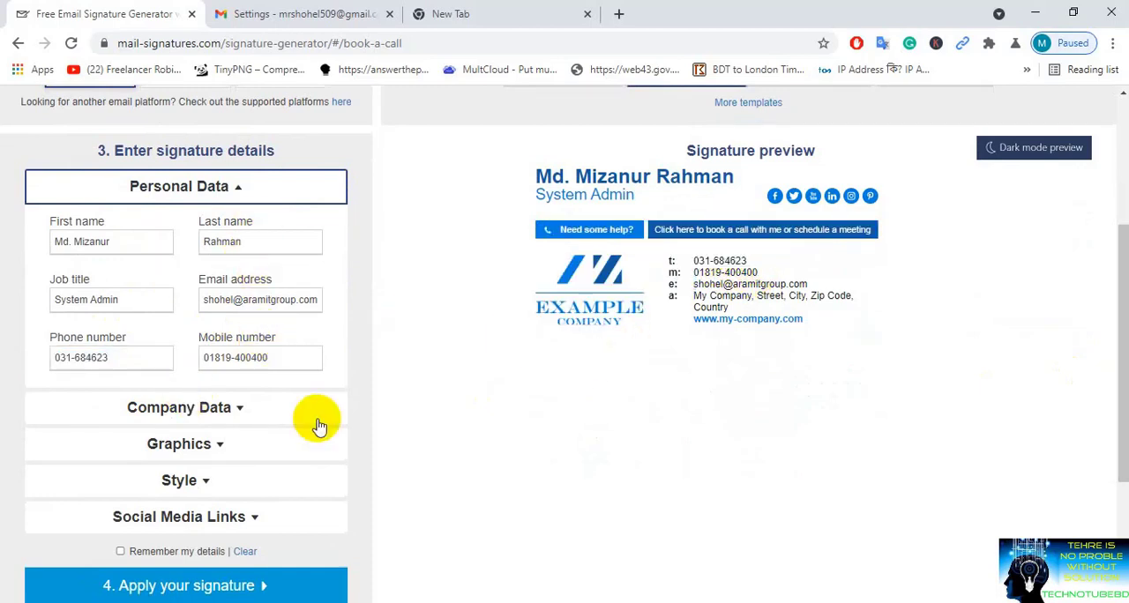
left_click(208, 412)
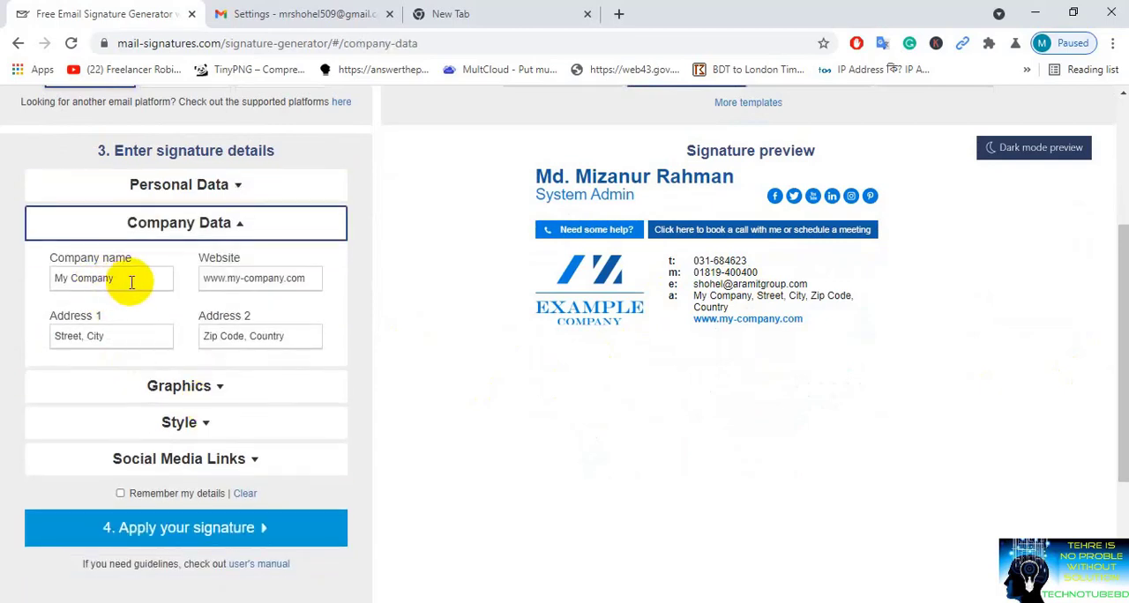
left_click_drag(126, 281, 29, 272)
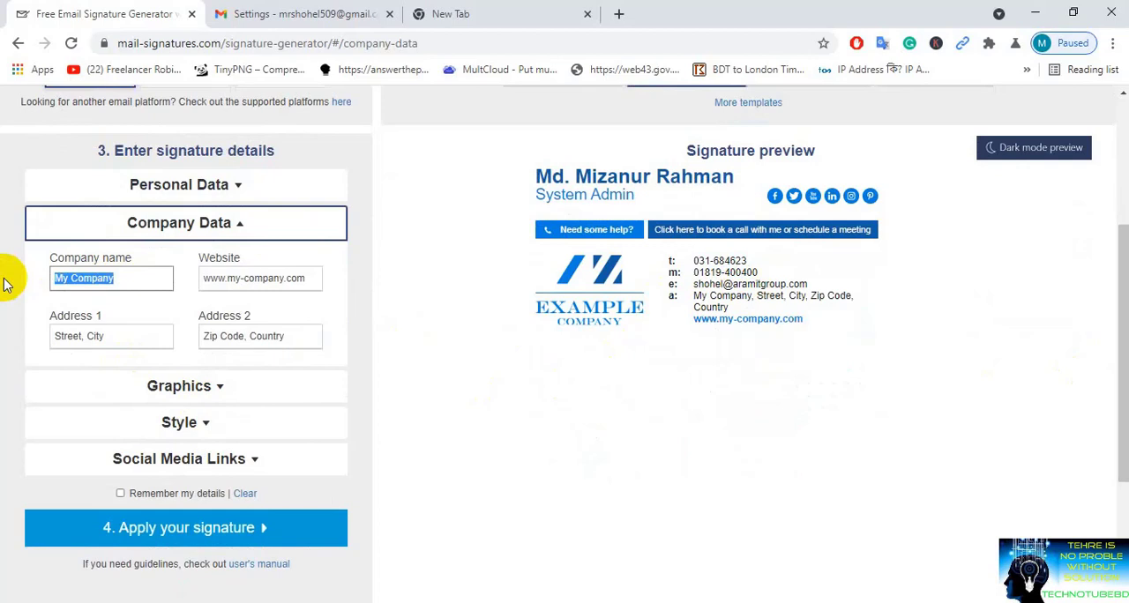
type("Armit")
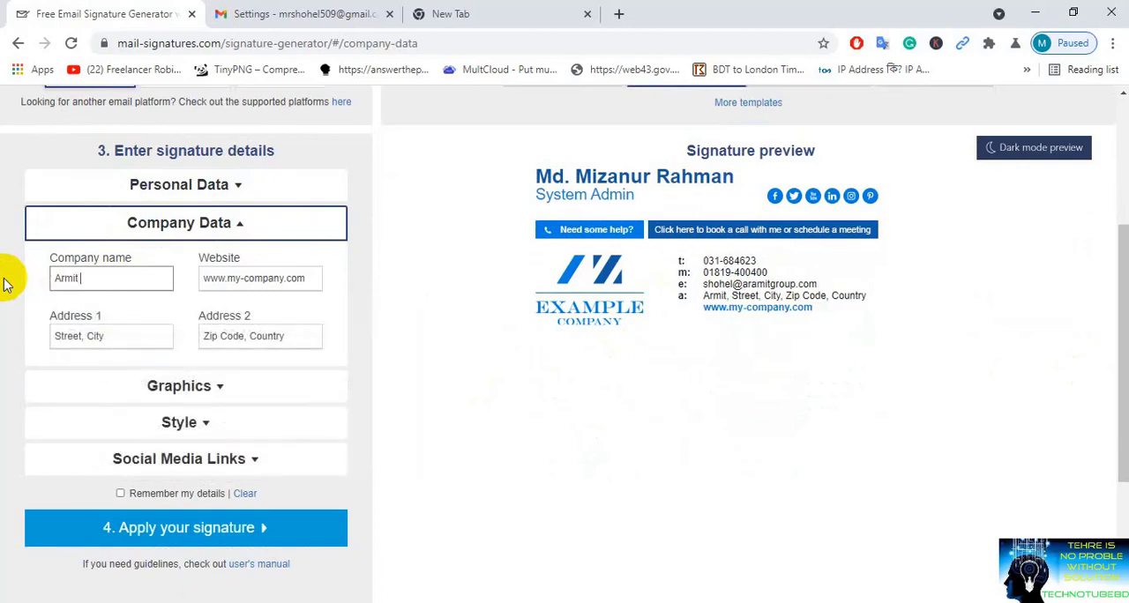
type(" Gr")
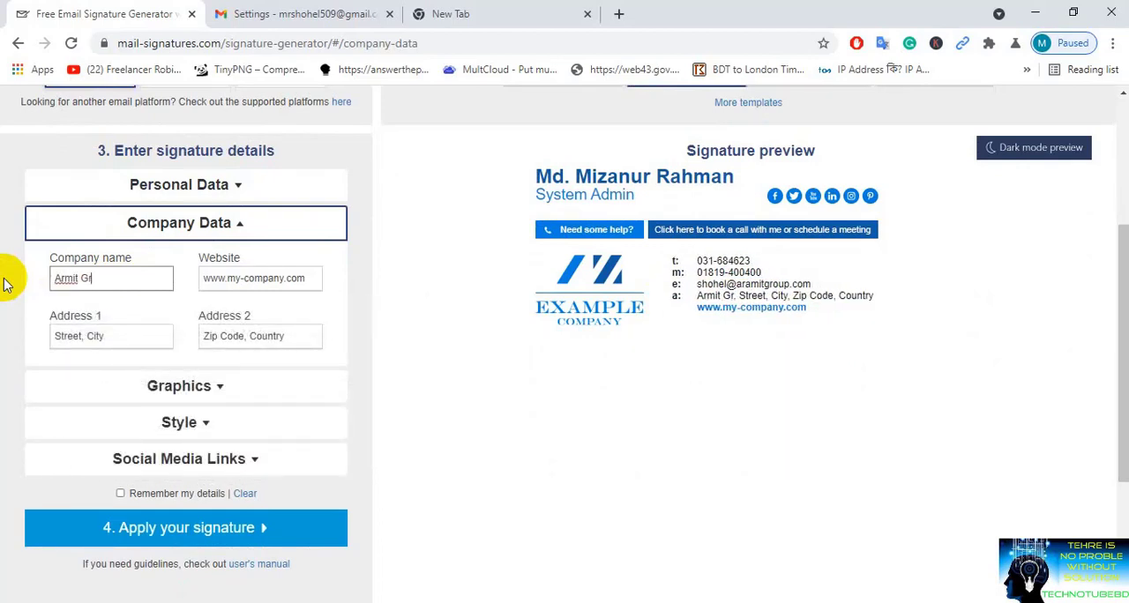
type("oup ltd")
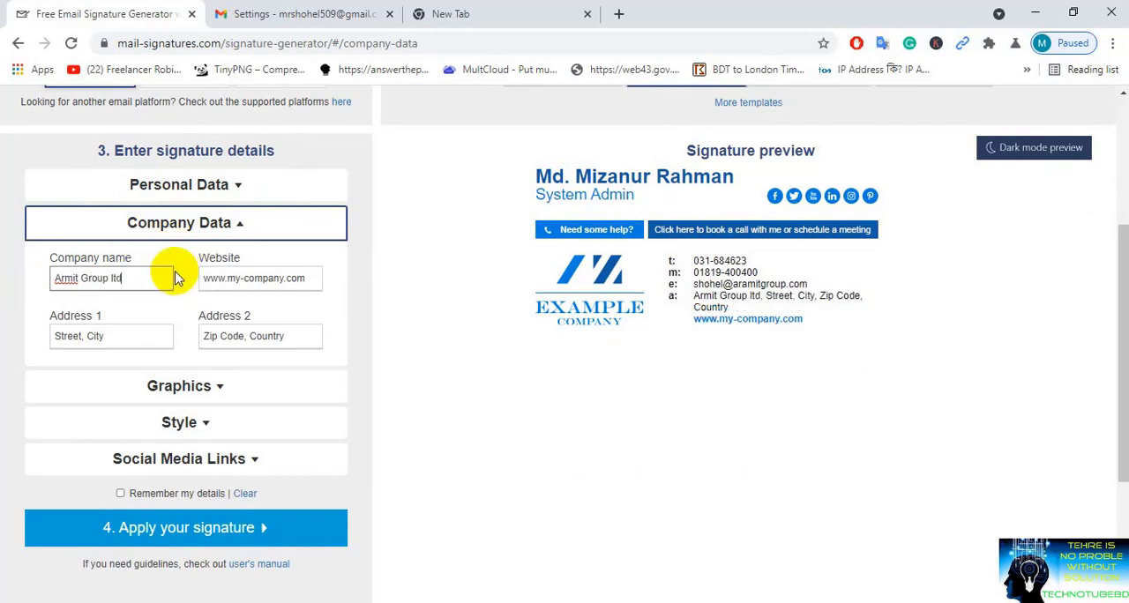
triple_click(312, 281)
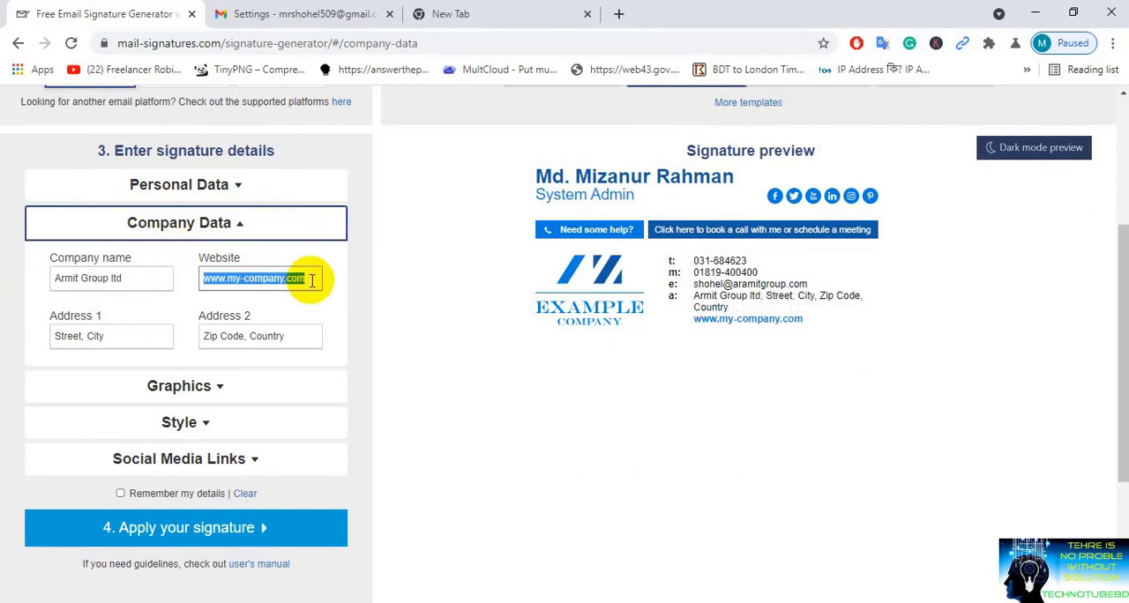
type("www.aramitgroup.net")
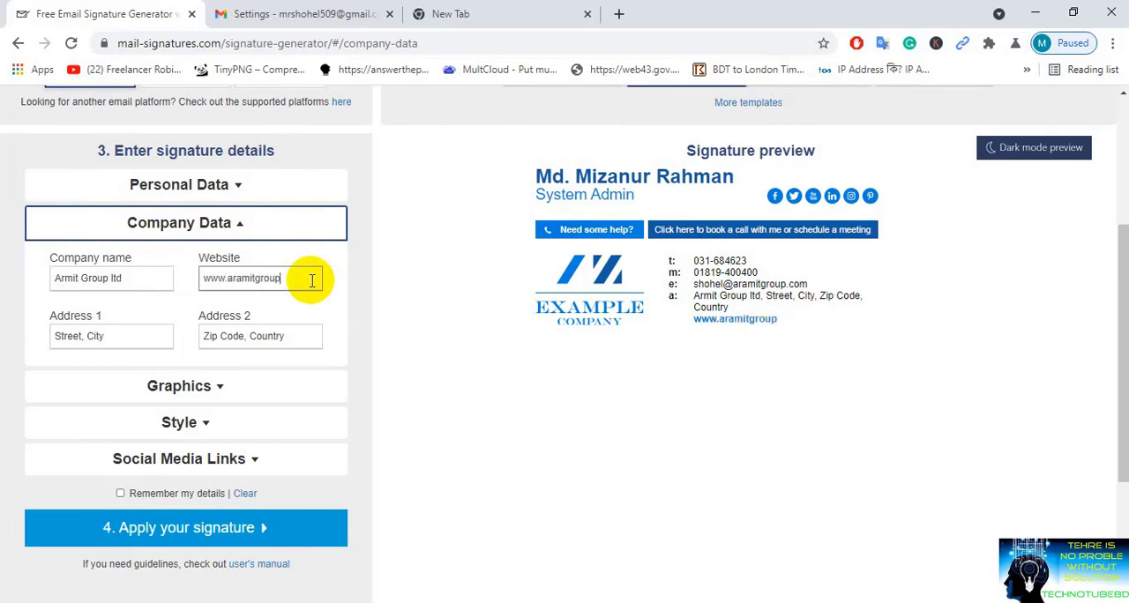
Step: Fill Address 1 with the saved company street address and replace the Address 2 sample with the company's postal code, city and country
triple_click(166, 343)
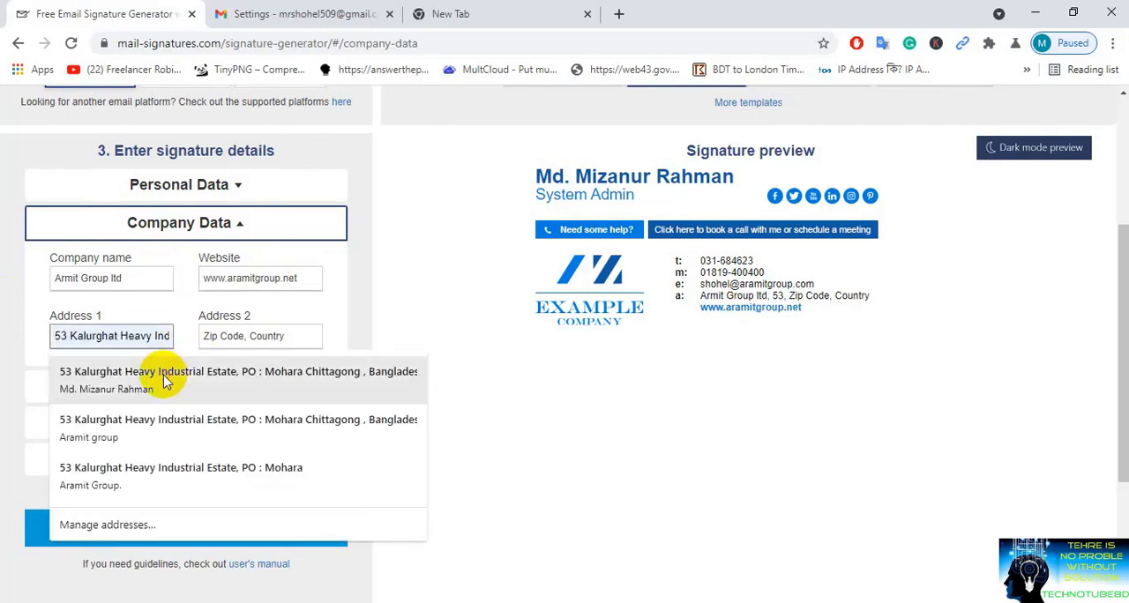
left_click(258, 373)
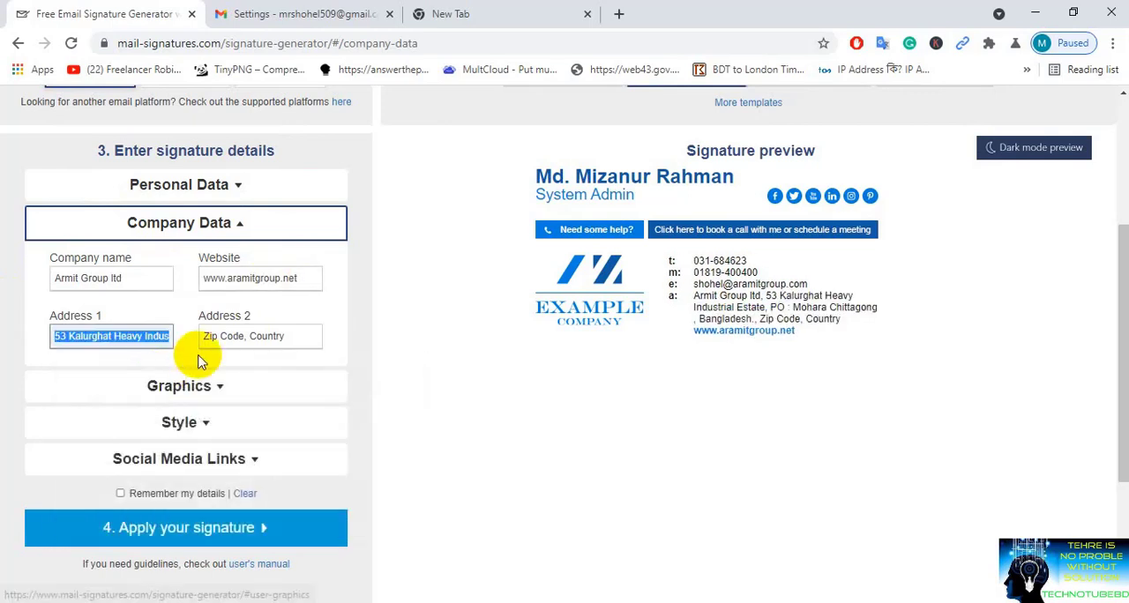
left_click(247, 336)
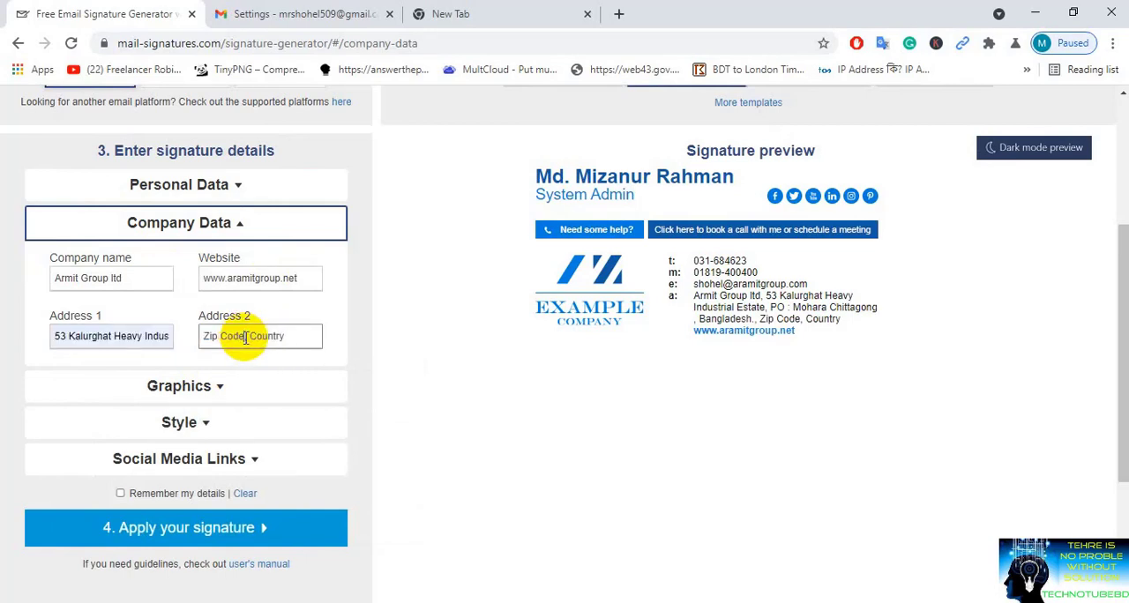
left_click(157, 336)
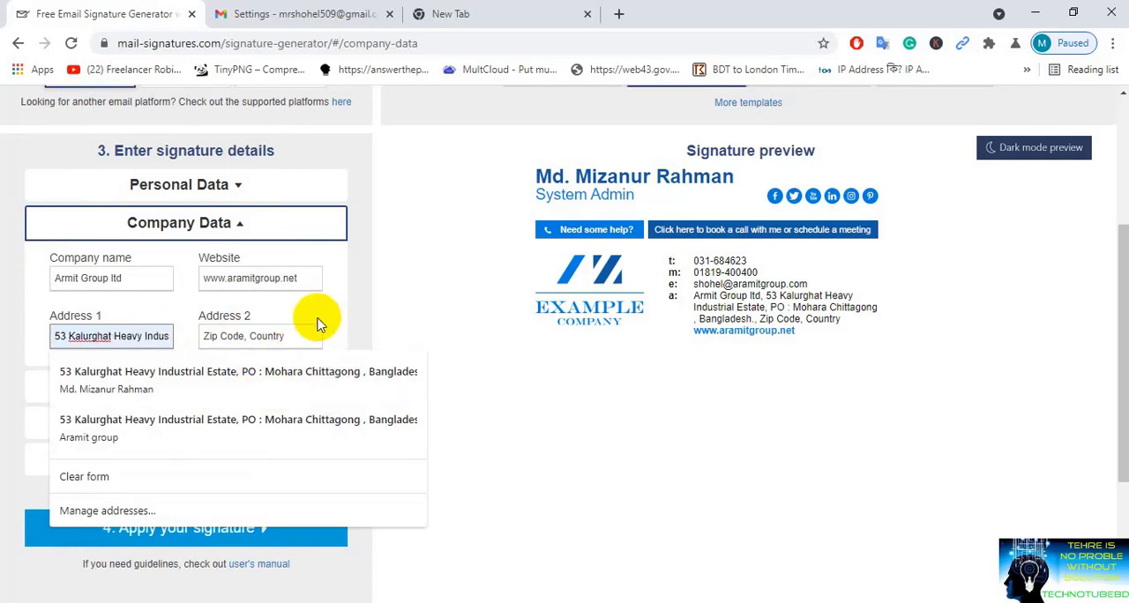
left_click(254, 342)
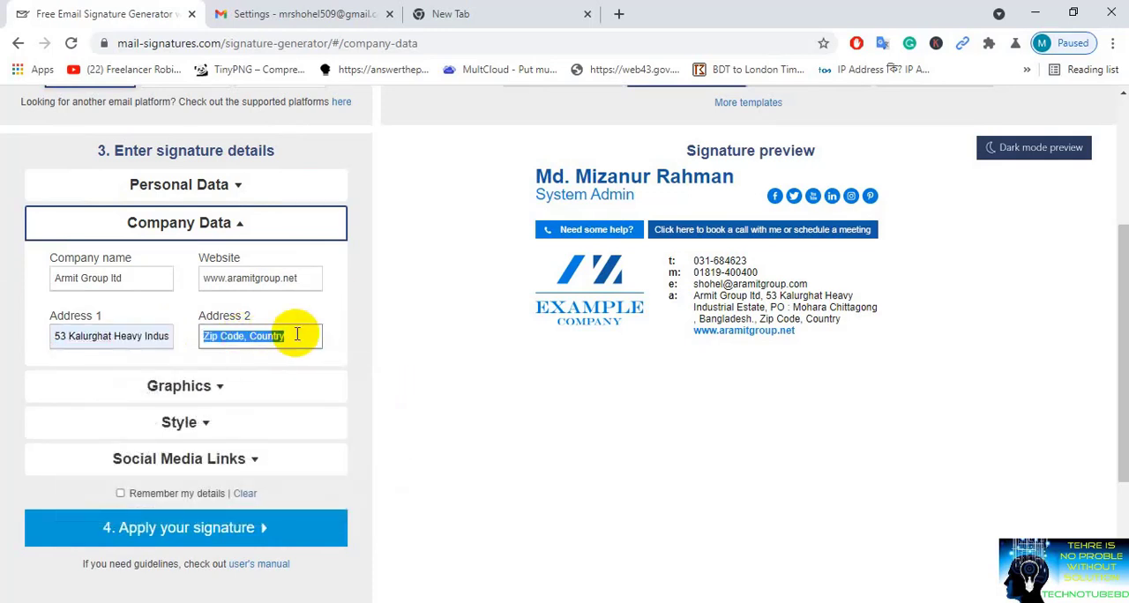
type("4210, Chattogram, Bang")
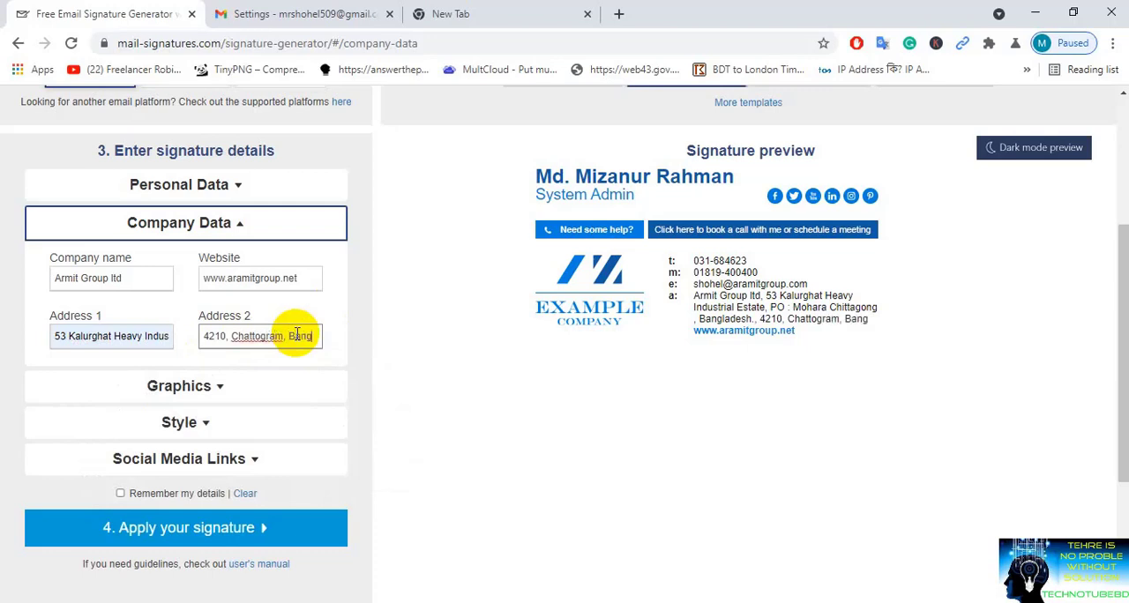
type("ladesh")
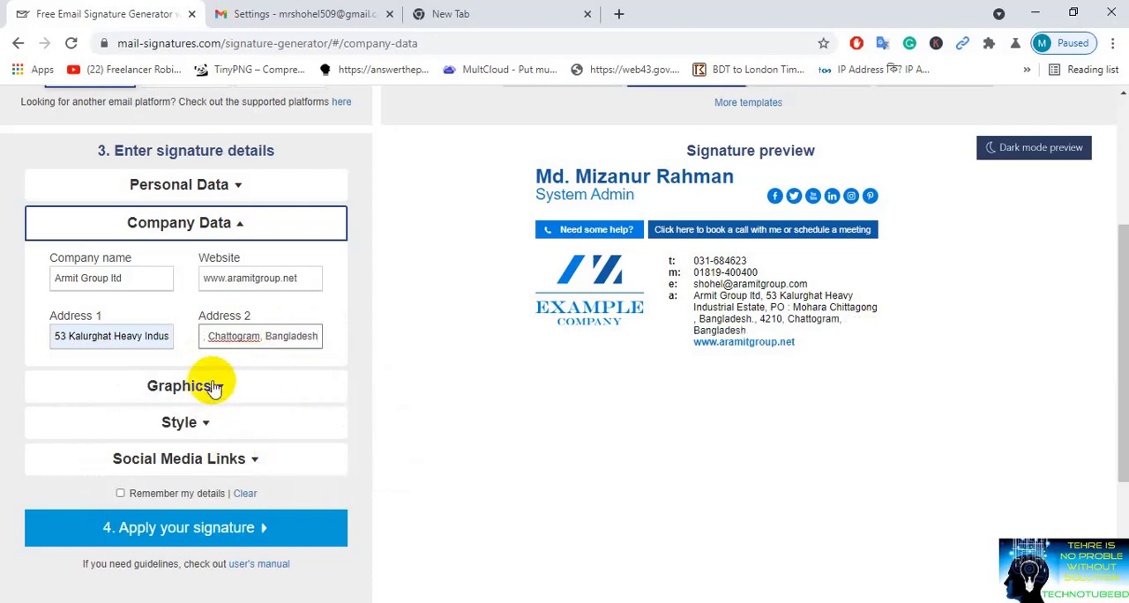
Step: Review the logo and banner URL and link fields in the graphics details
left_click(213, 388)
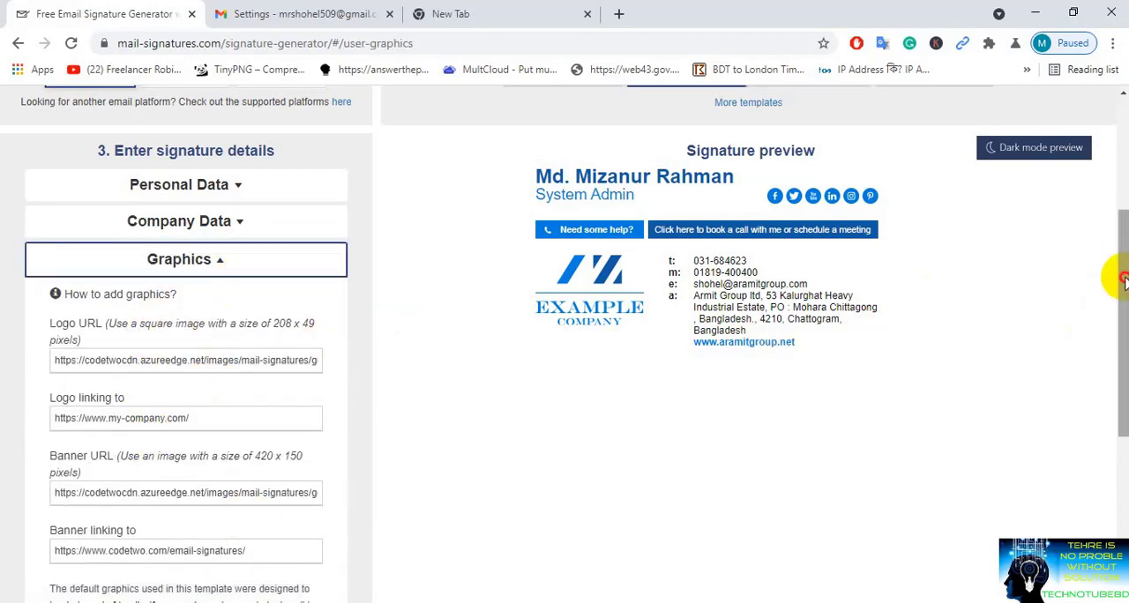
left_click_drag(1117, 269, 1117, 314)
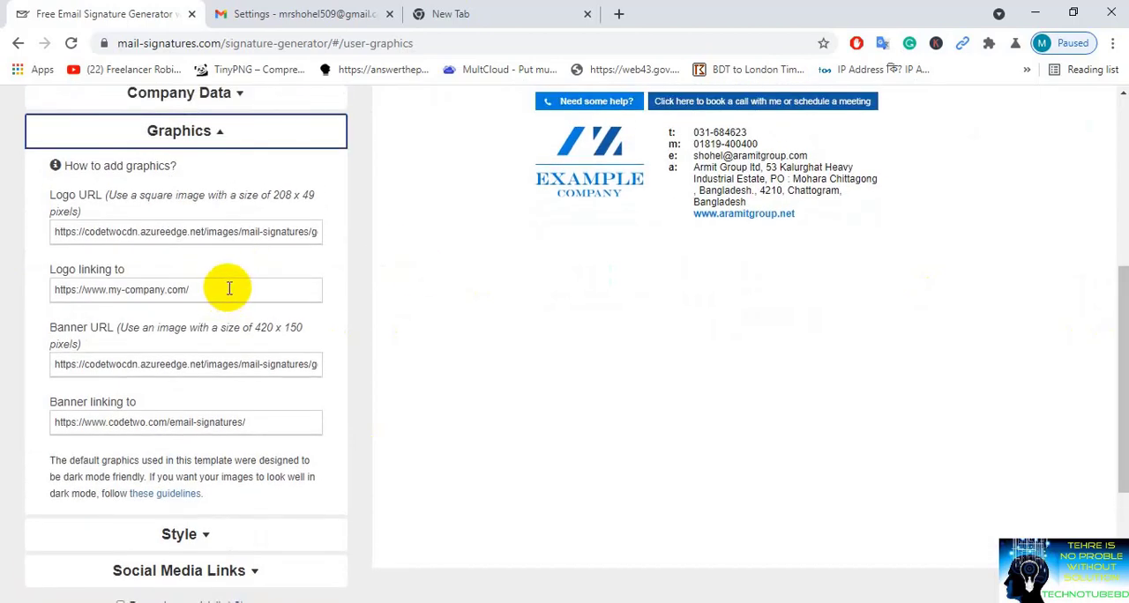
left_click(206, 131)
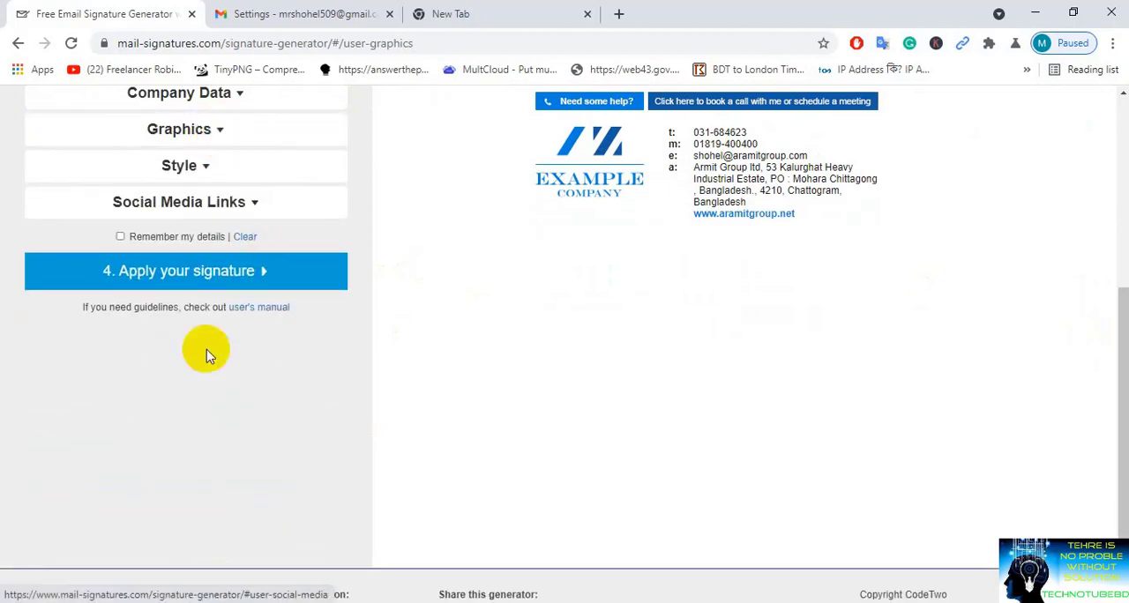
Step: Set the first font color in the signature style to the darker blue #115192
left_click(196, 168)
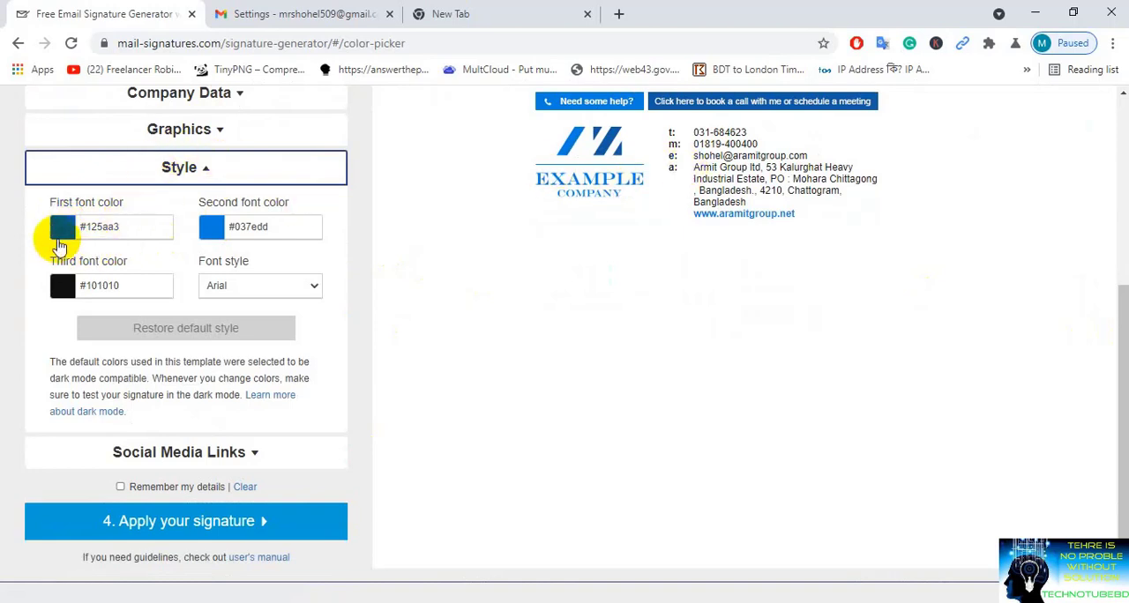
left_click(61, 228)
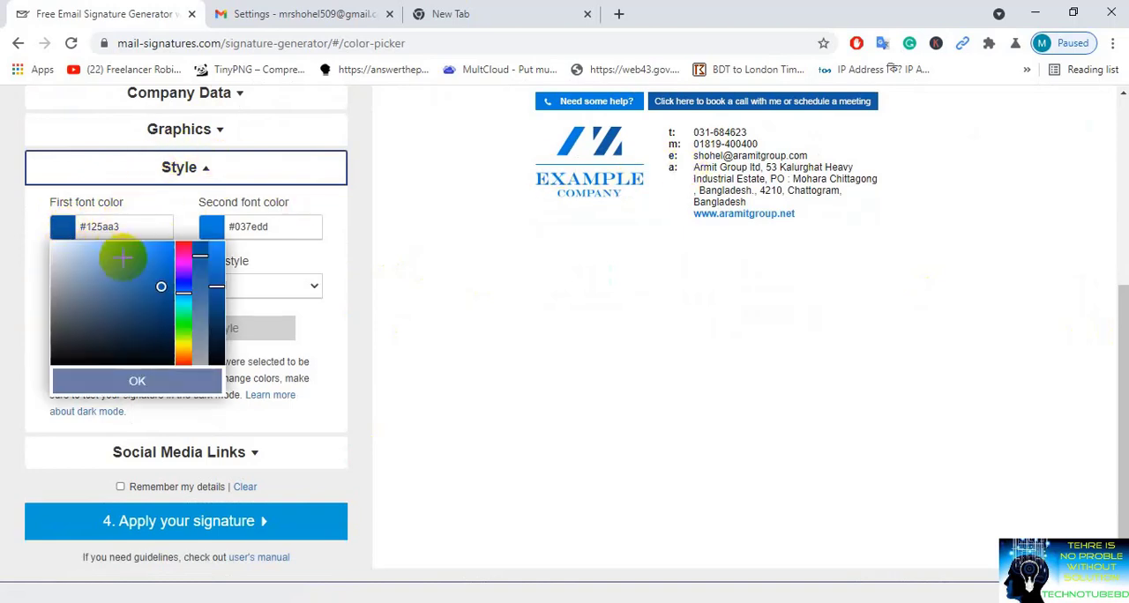
left_click(160, 295)
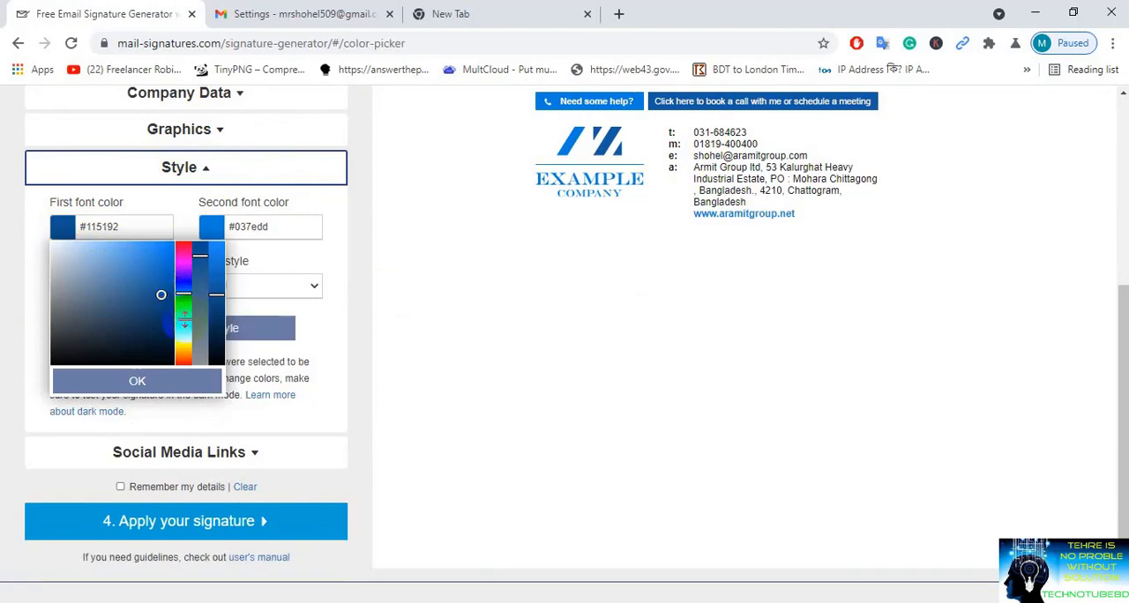
left_click(146, 382)
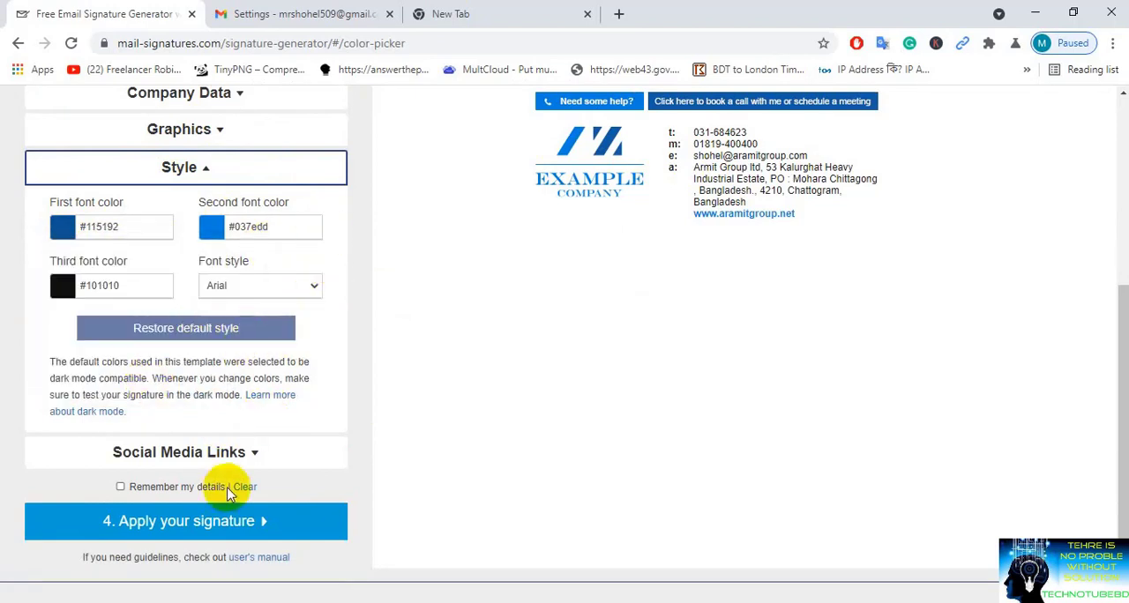
left_click(232, 451)
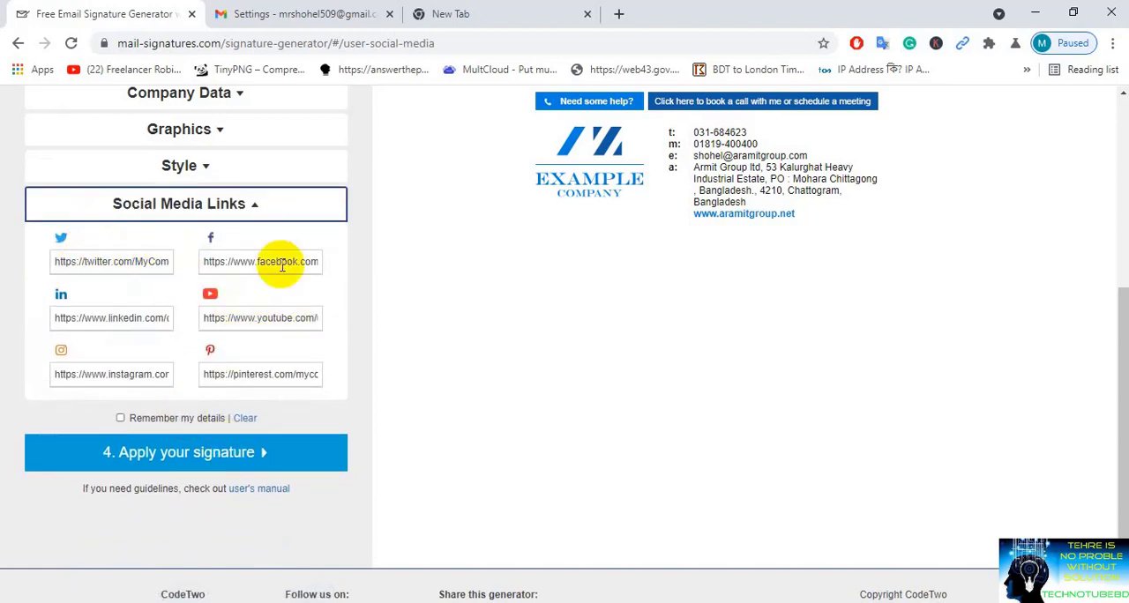
triple_click(313, 317)
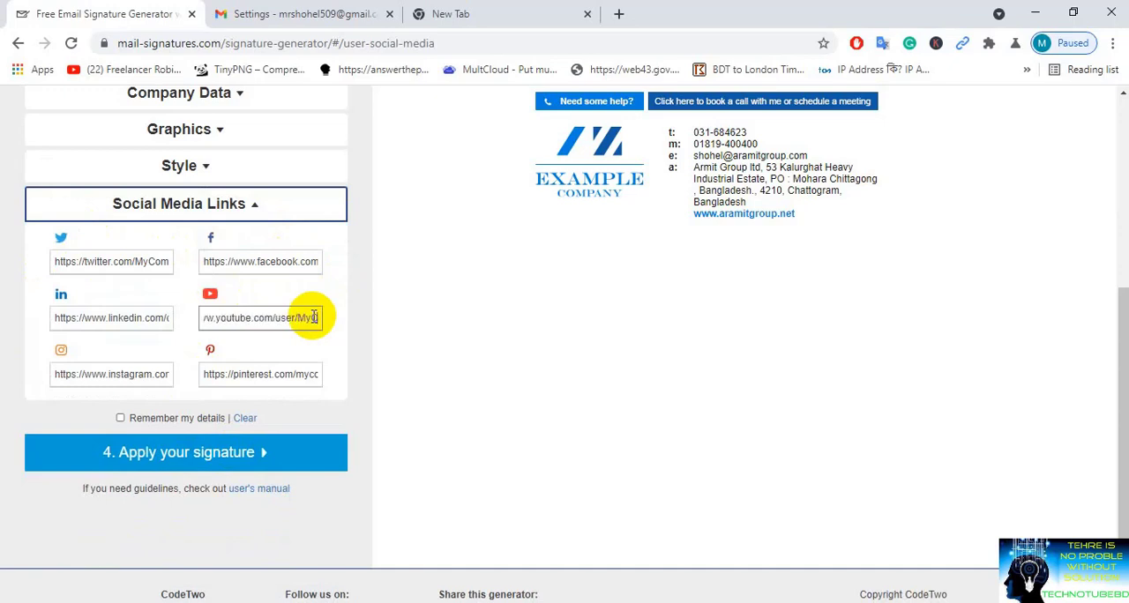
key("BackSpace")
key("BackSpace")
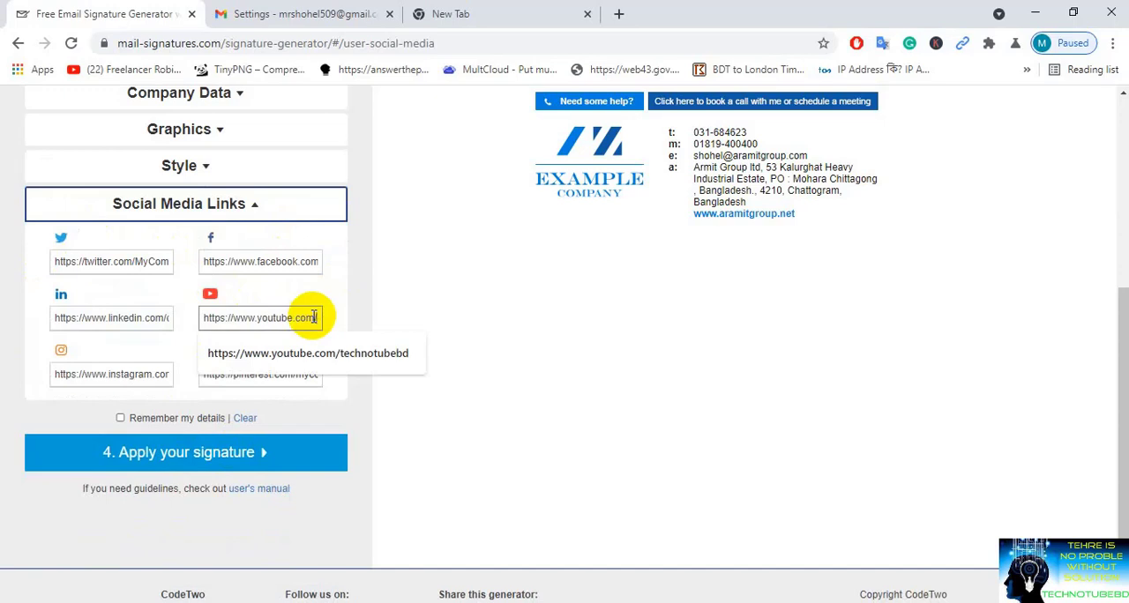
left_click(333, 353)
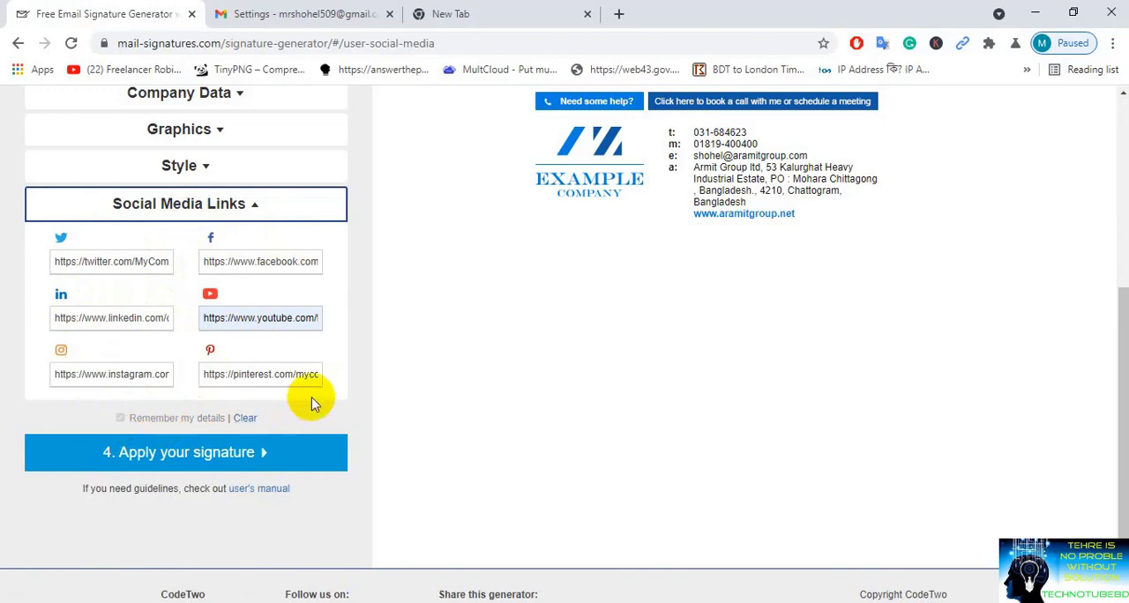
left_click(259, 214)
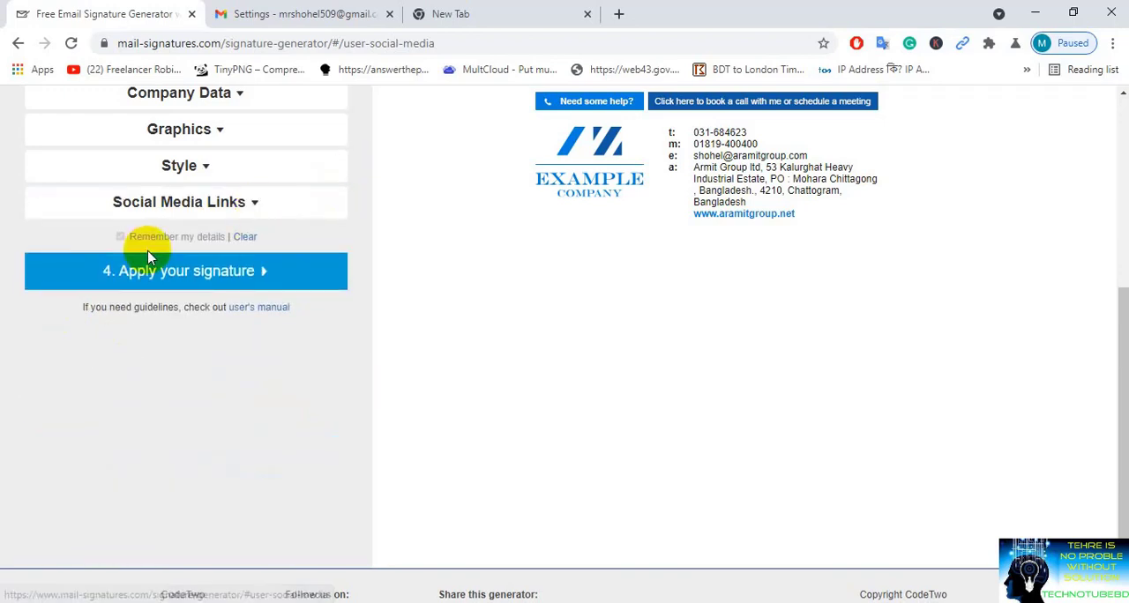
Step: Apply the finished signature and copy it to the clipboard for Gmail
left_click(162, 280)
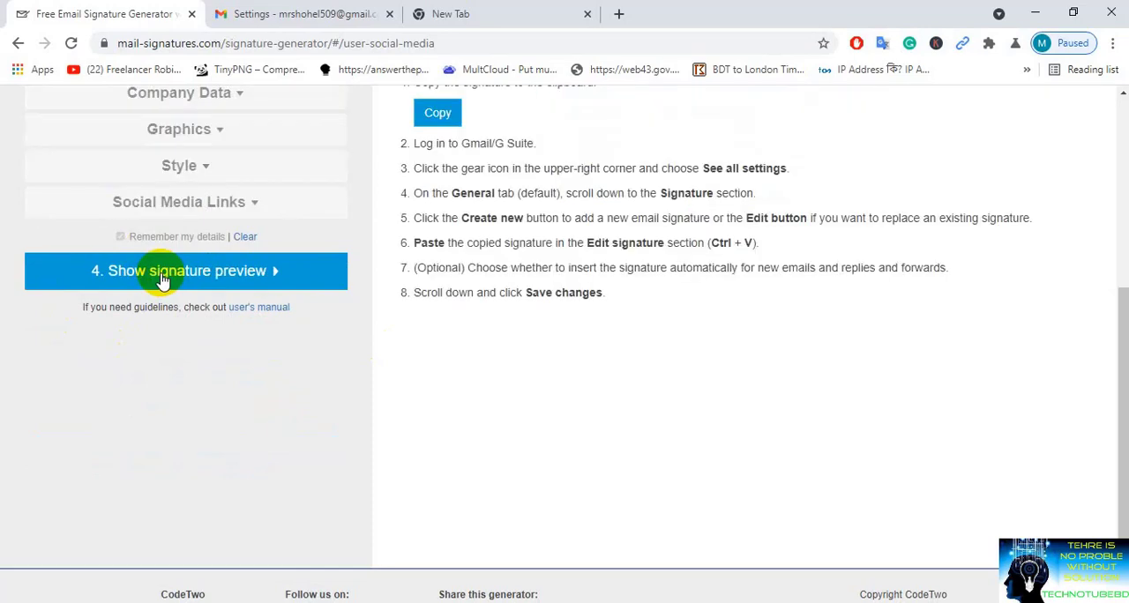
left_click_drag(1121, 321, 1117, 188)
left_click(434, 362)
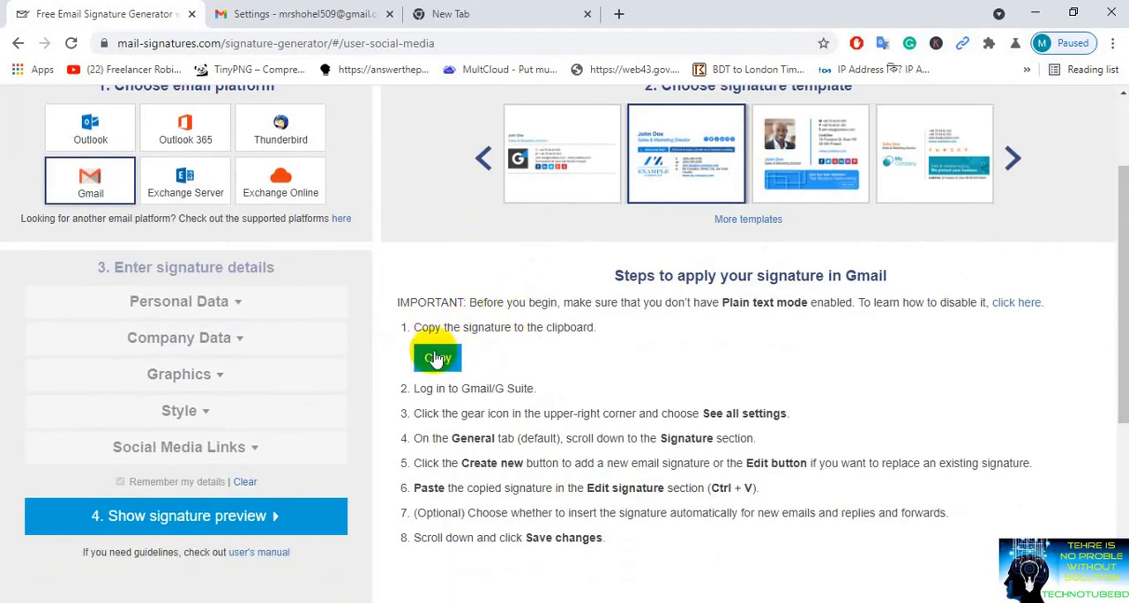
left_click(434, 359)
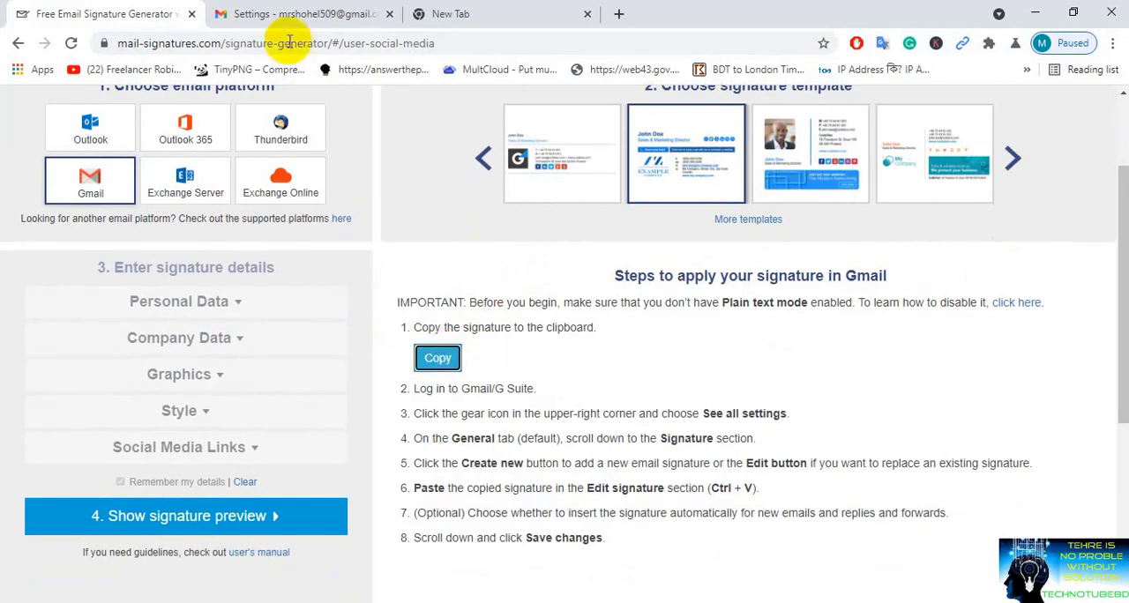
Step: Switch to the Gmail settings and paste the copied signature into the signature editor
left_click(299, 16)
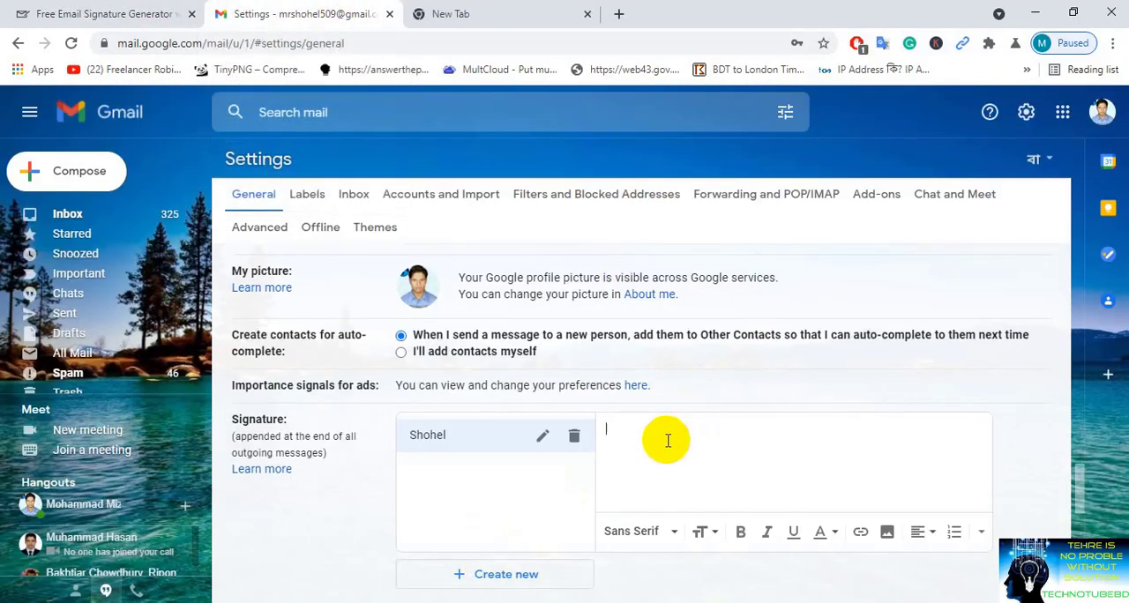
key("ctrl+v")
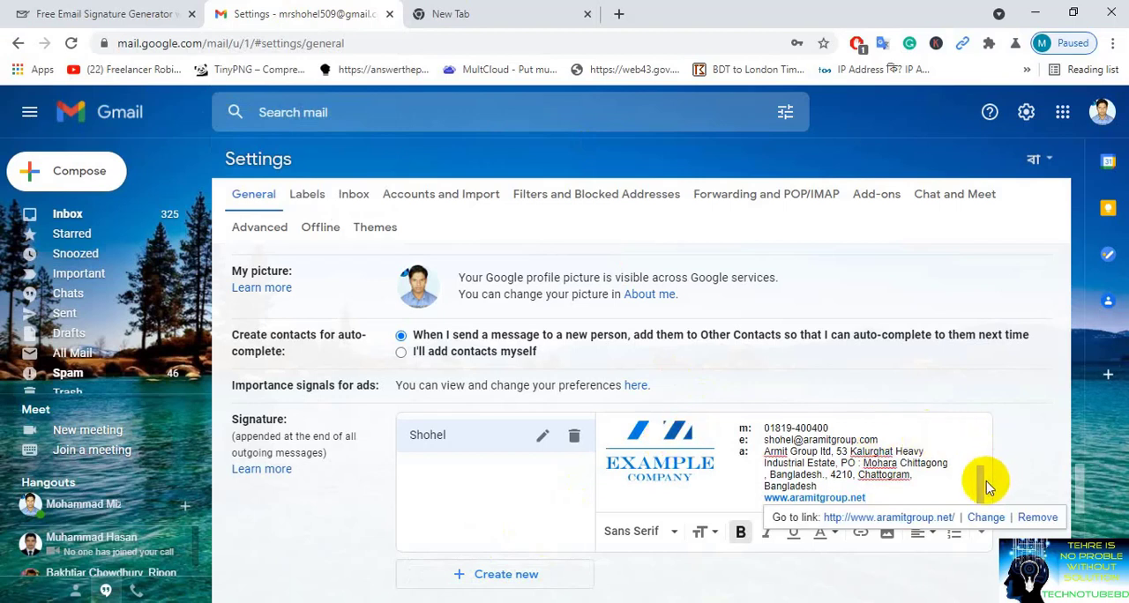
Step: Remove the web link from the signature's sample company logo, and try deleting the logo image before undoing the deletion
mouse_move(980, 483)
left_mouse_down()
mouse_move(973, 424)
mouse_move(979, 494)
mouse_move(980, 473)
left_mouse_up()
left_click(631, 454)
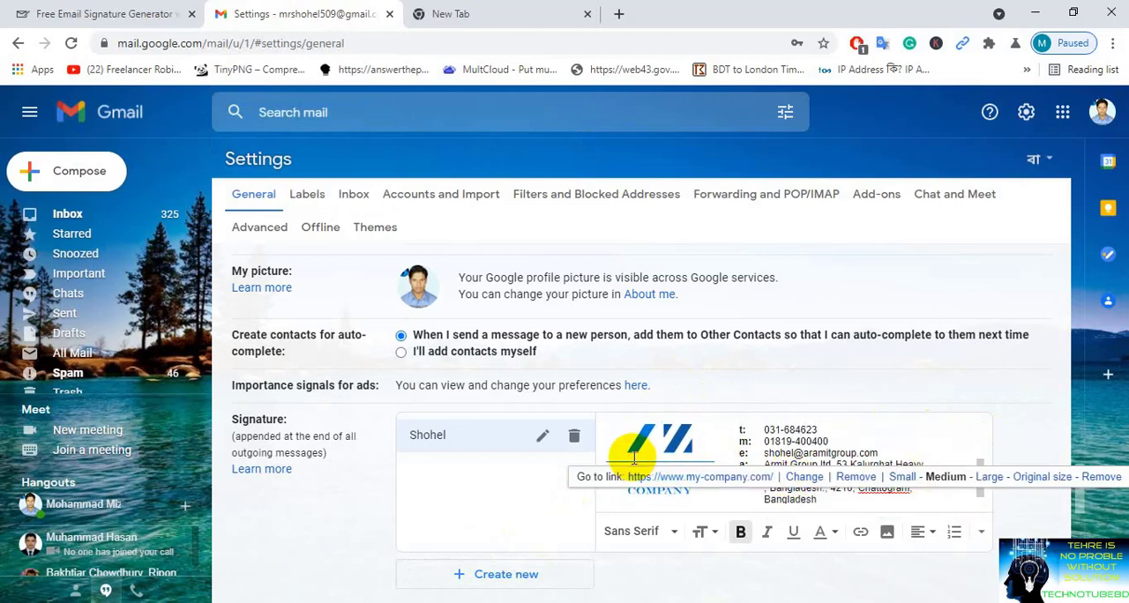
left_click(857, 477)
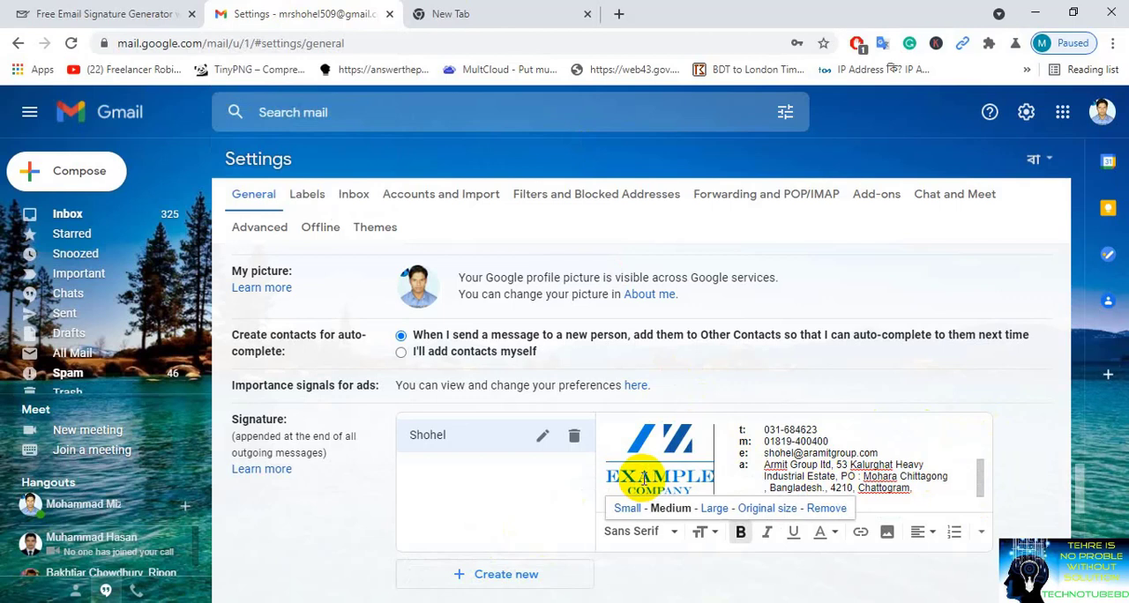
key("Delete")
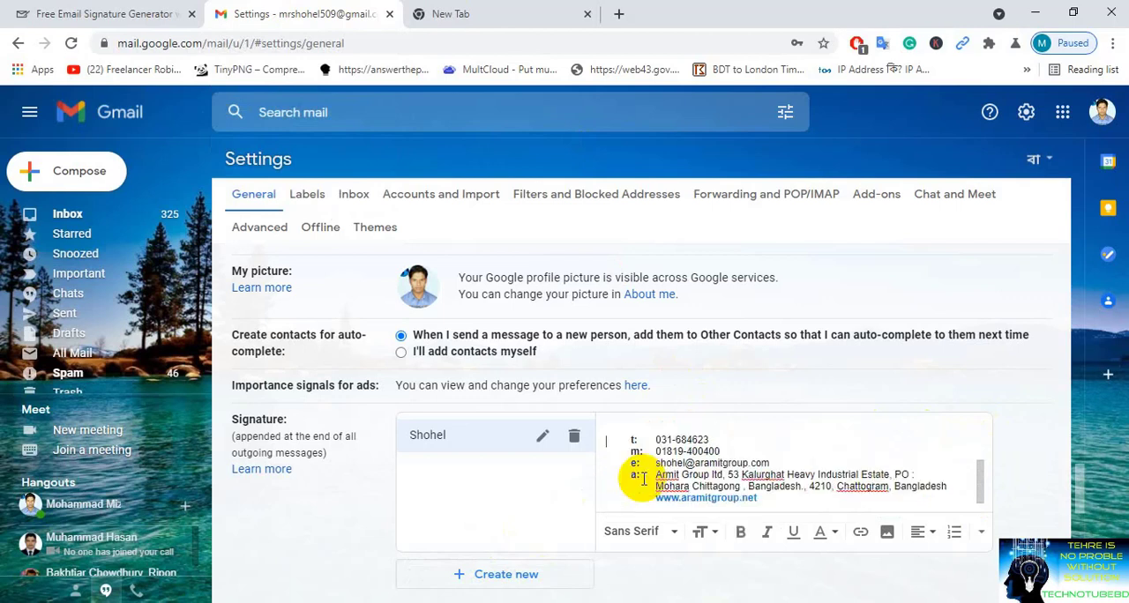
key("ctrl+z")
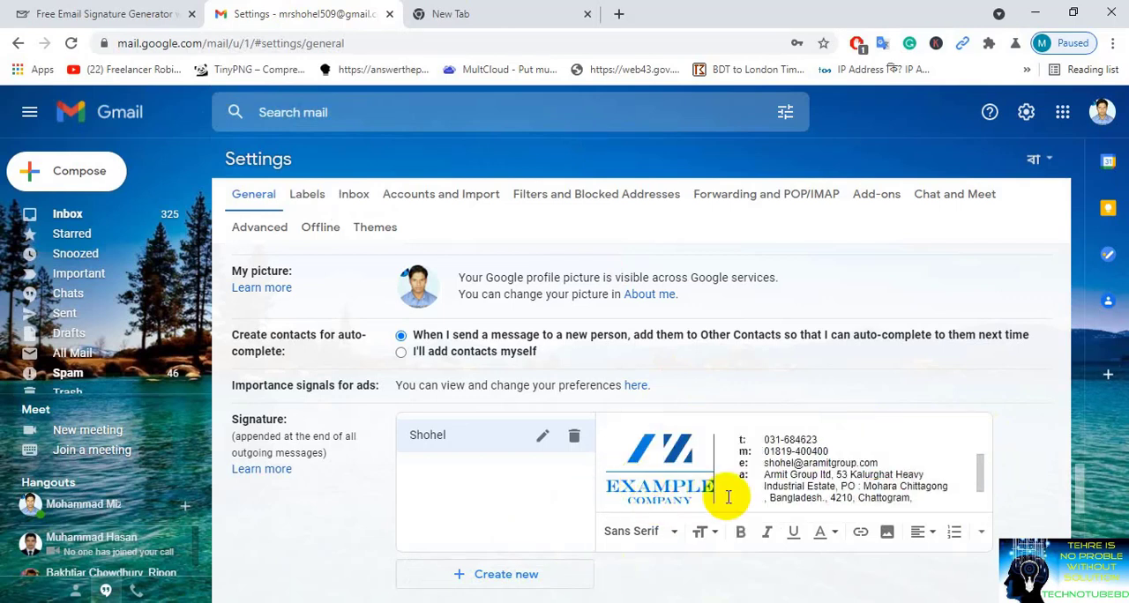
Step: Save the Gmail settings with the pasted signature and check a blank new message for it, closing the message
left_click_drag(977, 472, 982, 510)
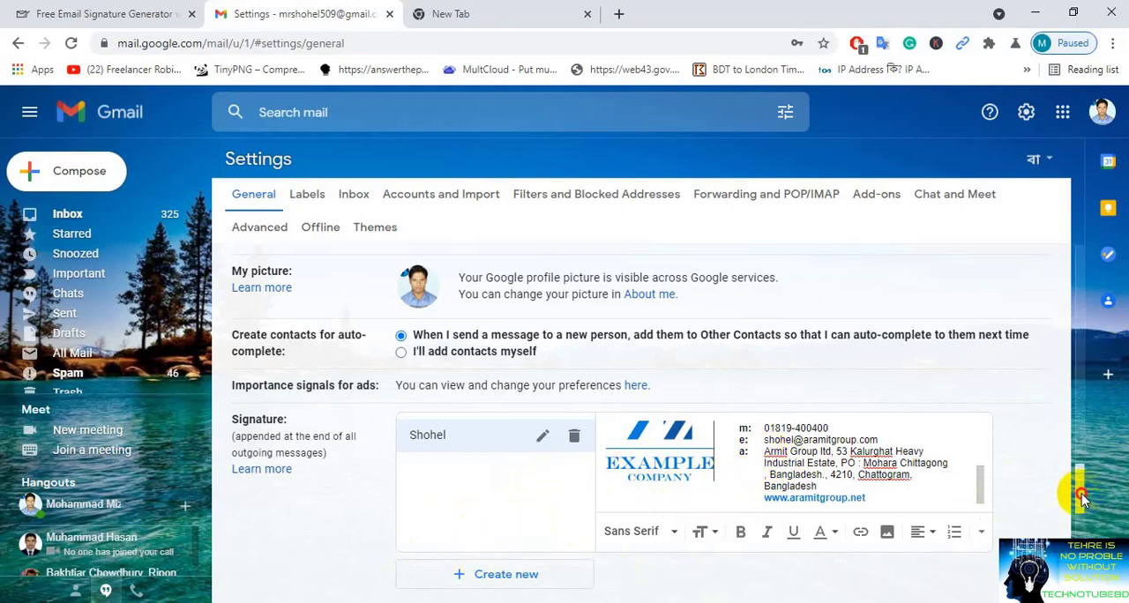
scroll(1076, 512, "down", 10)
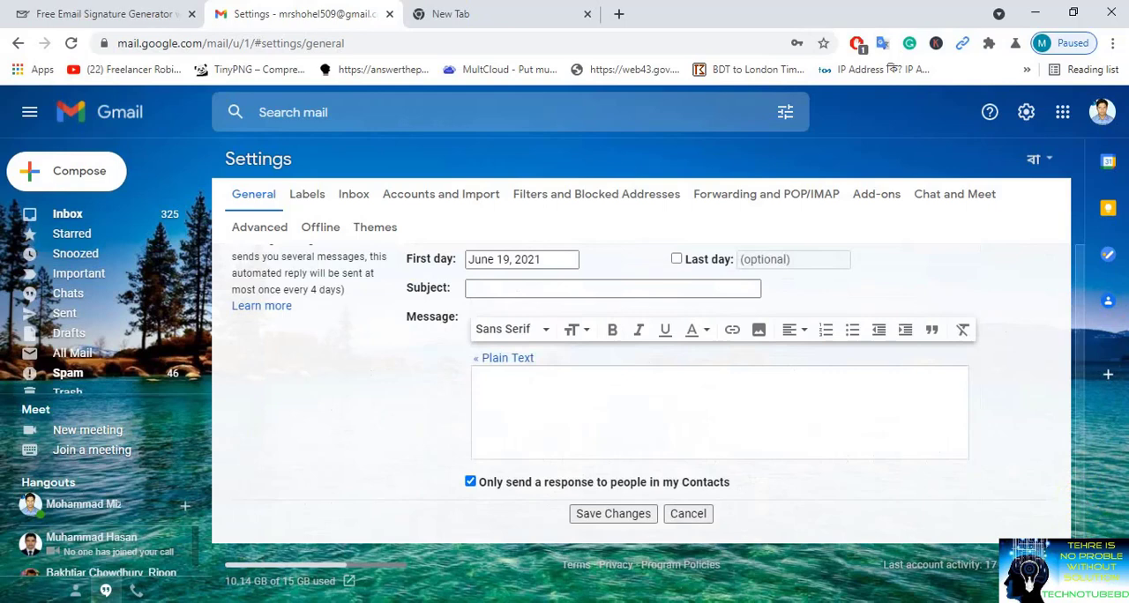
left_click(588, 519)
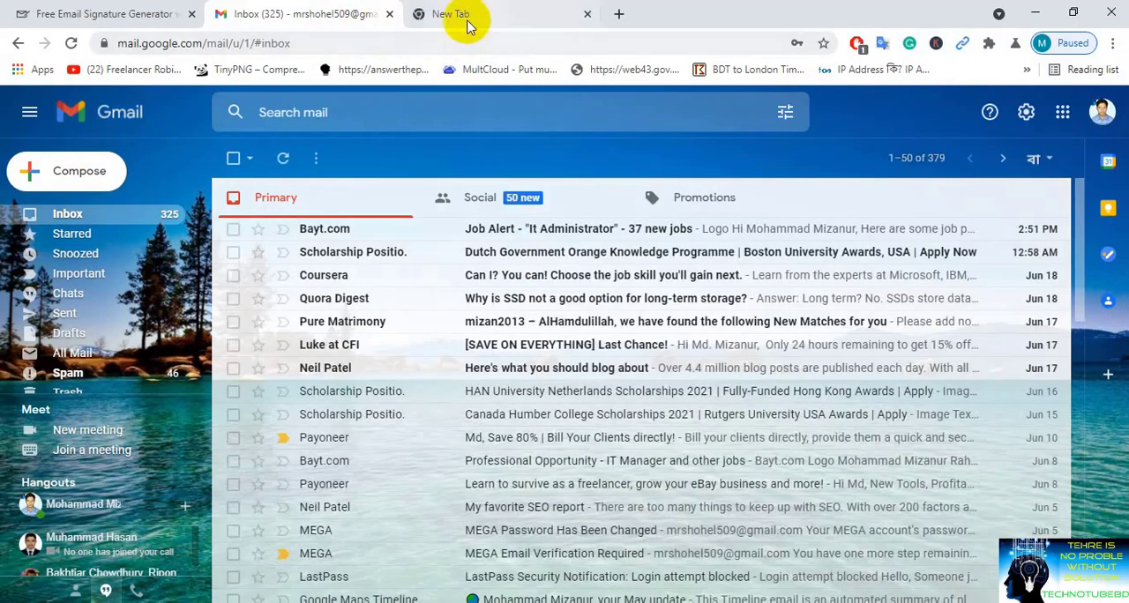
left_click(101, 162)
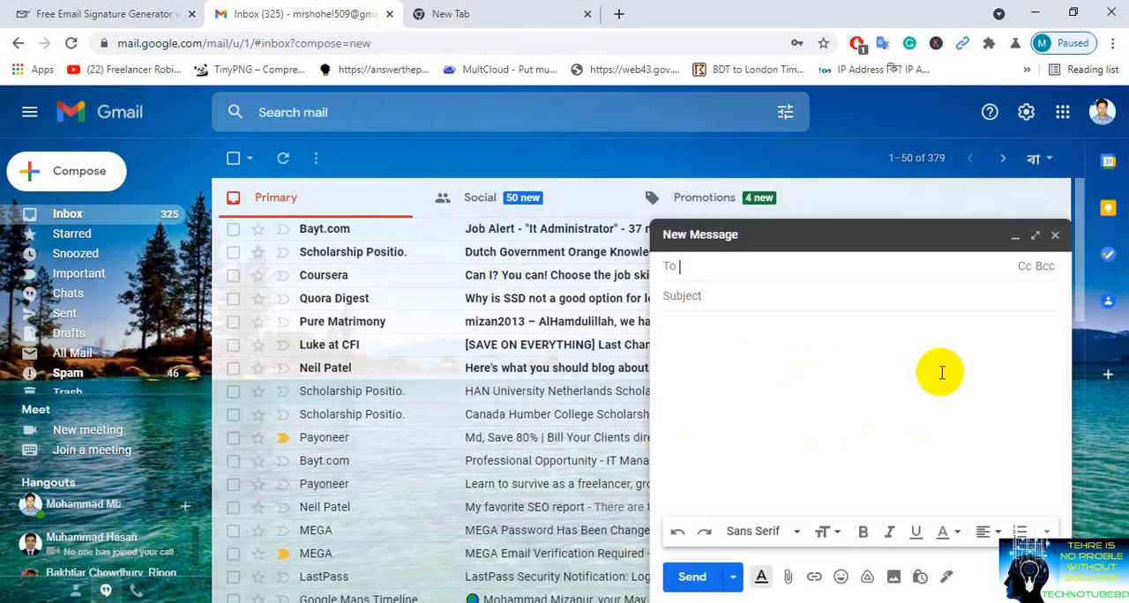
left_click(1055, 237)
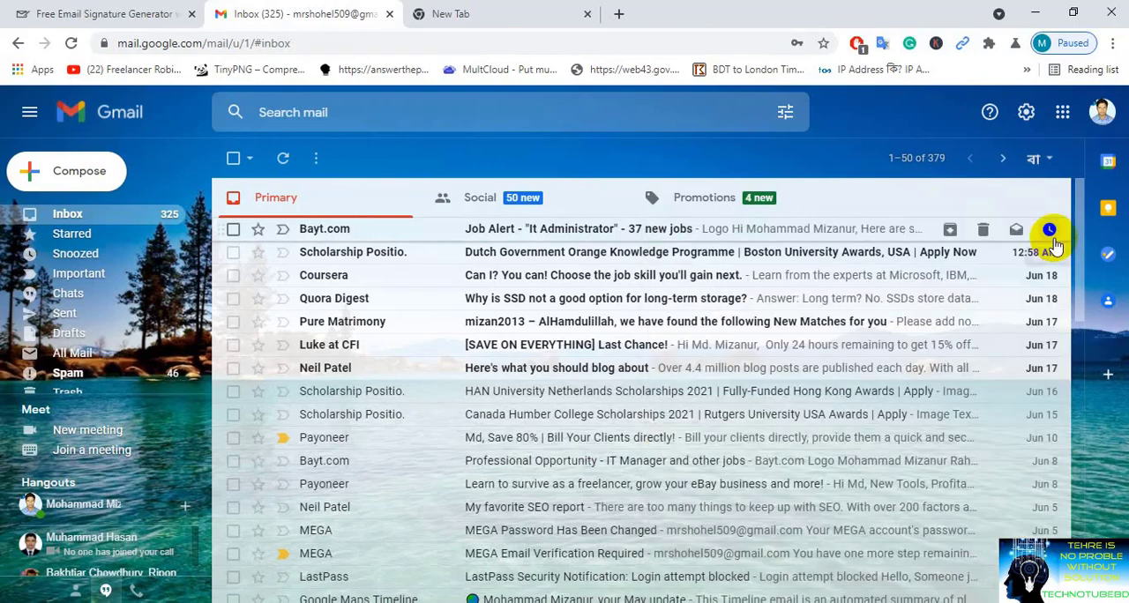
Step: Set the saved signature as the default for new emails and for replies and forwards, and save the settings
left_click(1026, 113)
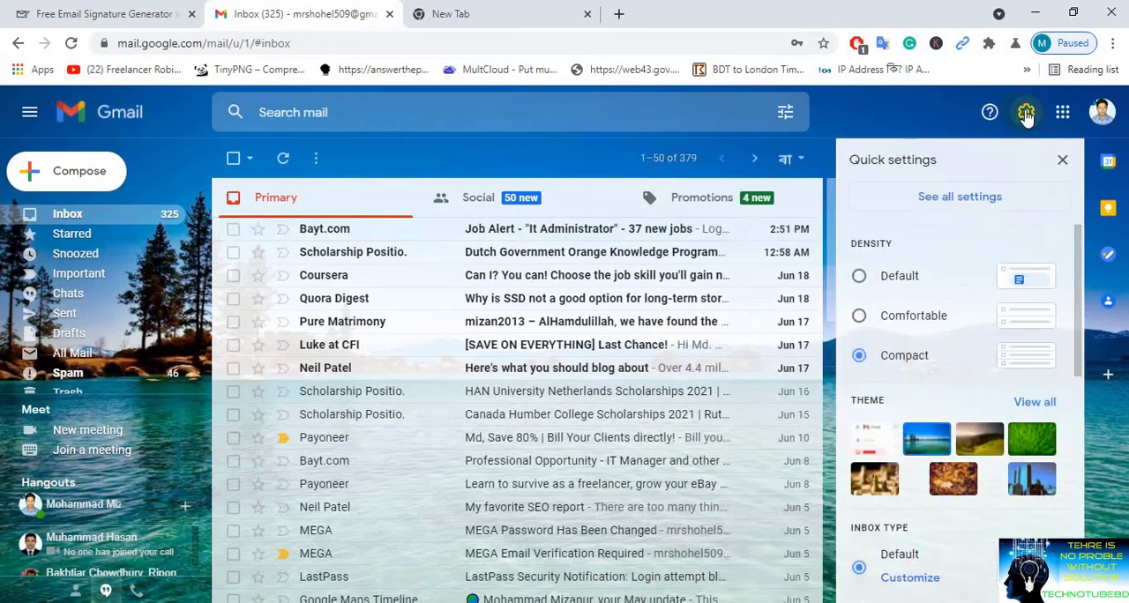
left_click(941, 203)
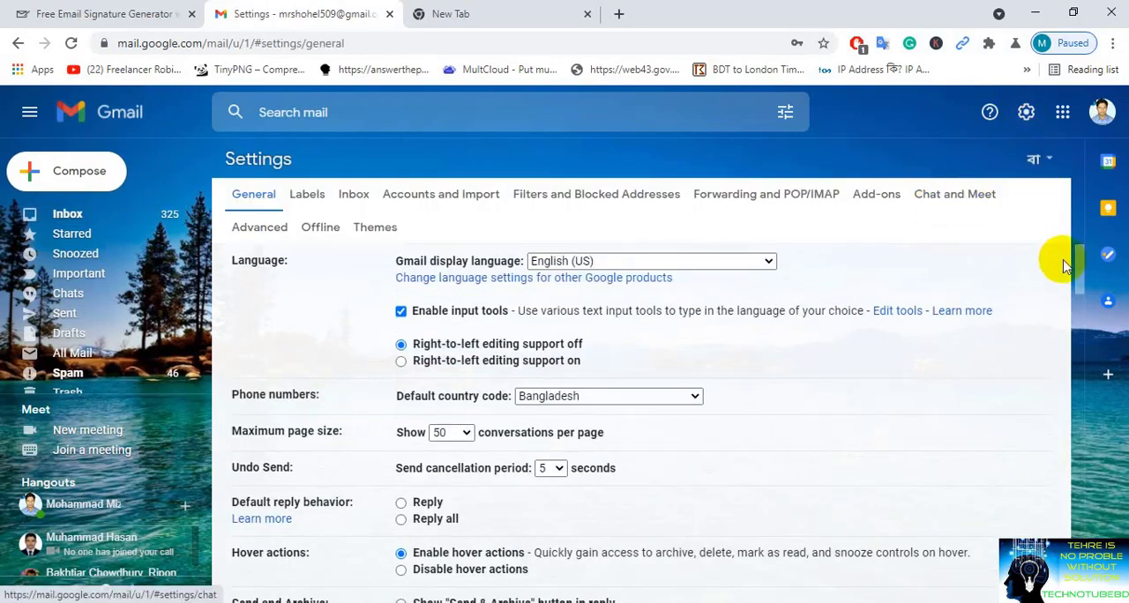
mouse_move(1078, 265)
left_mouse_down()
mouse_move(1079, 466)
mouse_move(1092, 522)
left_mouse_up()
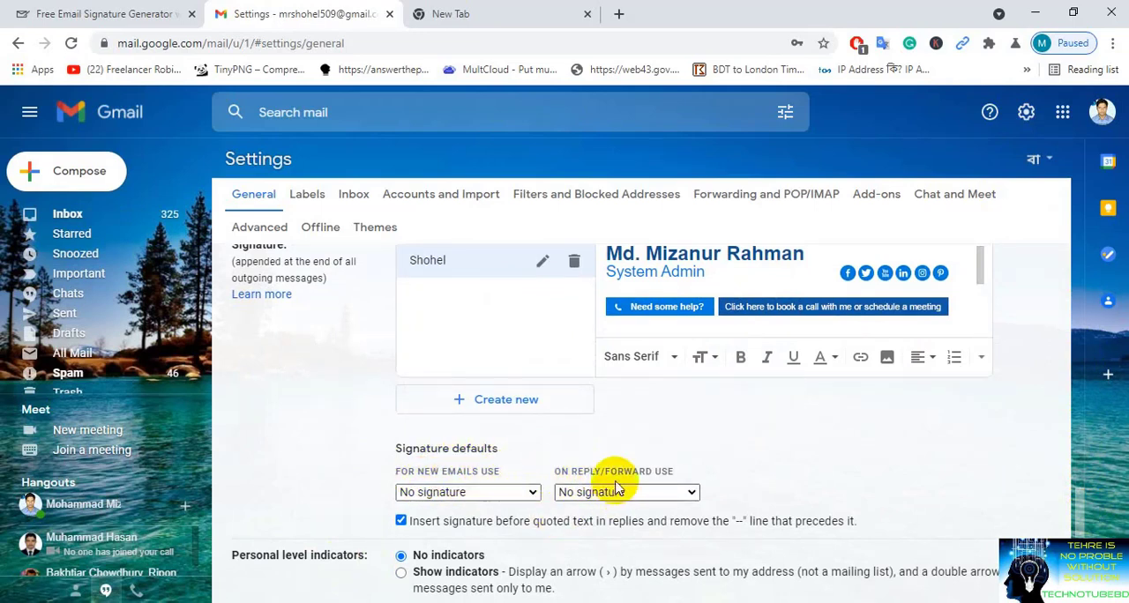
left_click(490, 491)
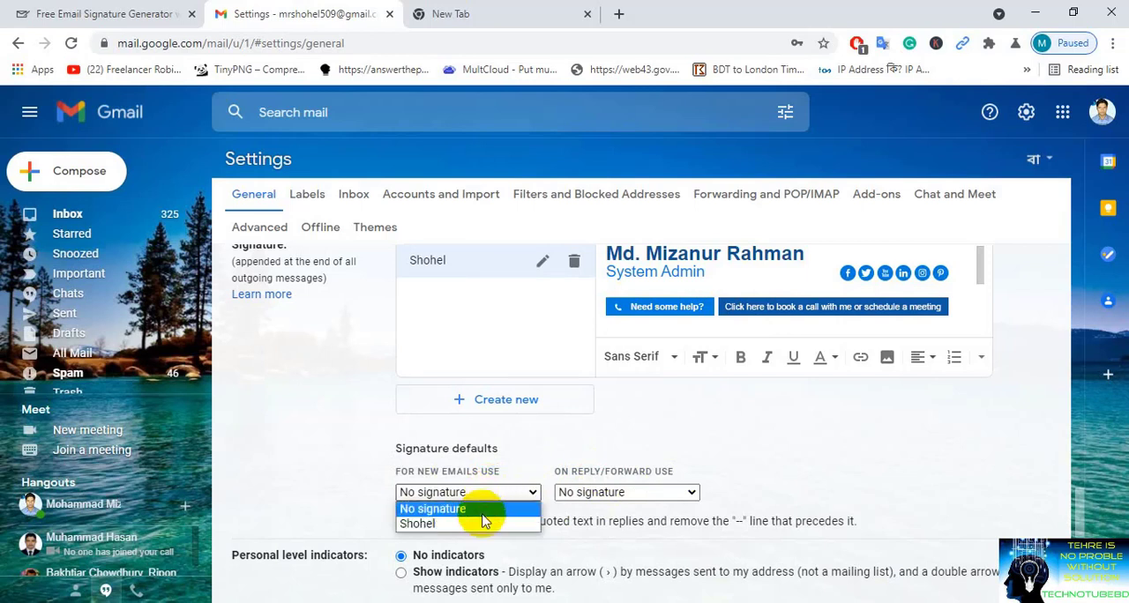
left_click(479, 525)
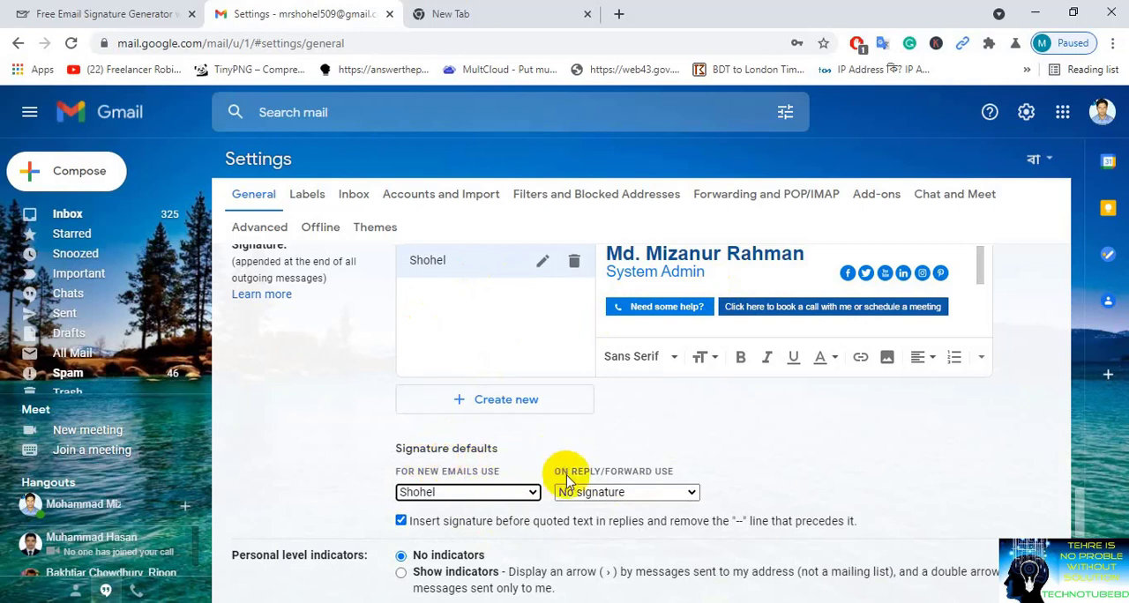
left_click(641, 494)
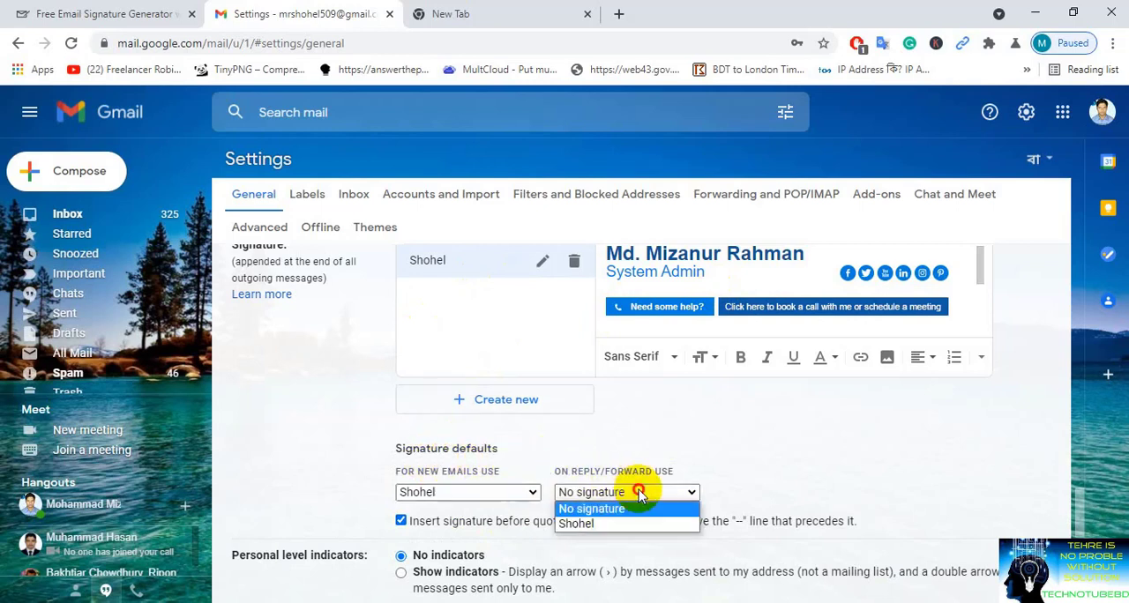
left_click(610, 526)
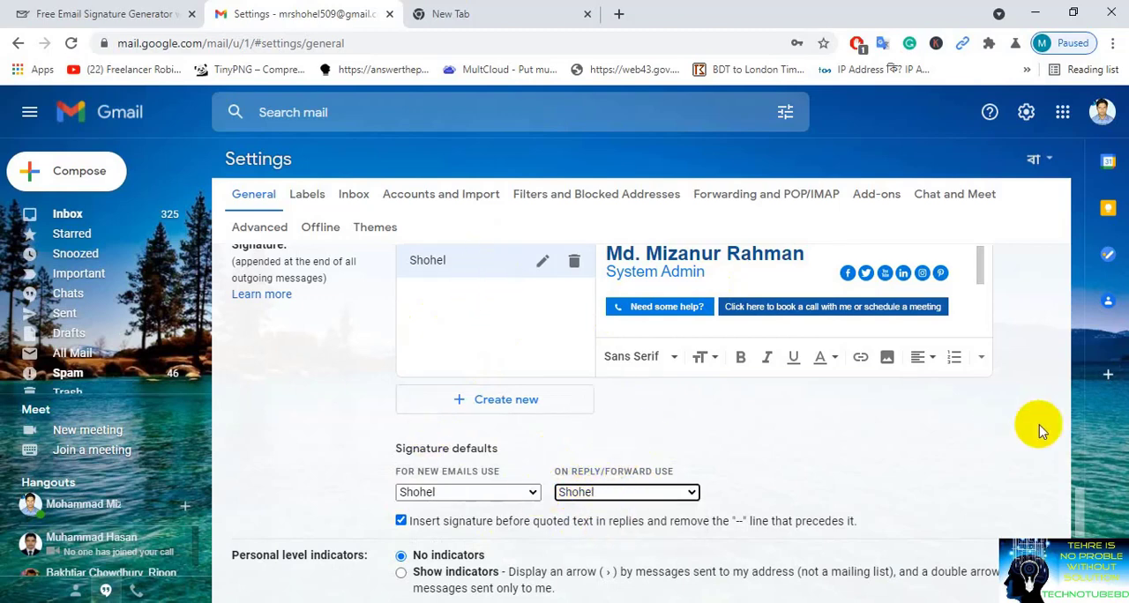
scroll(1084, 507, "down", 10)
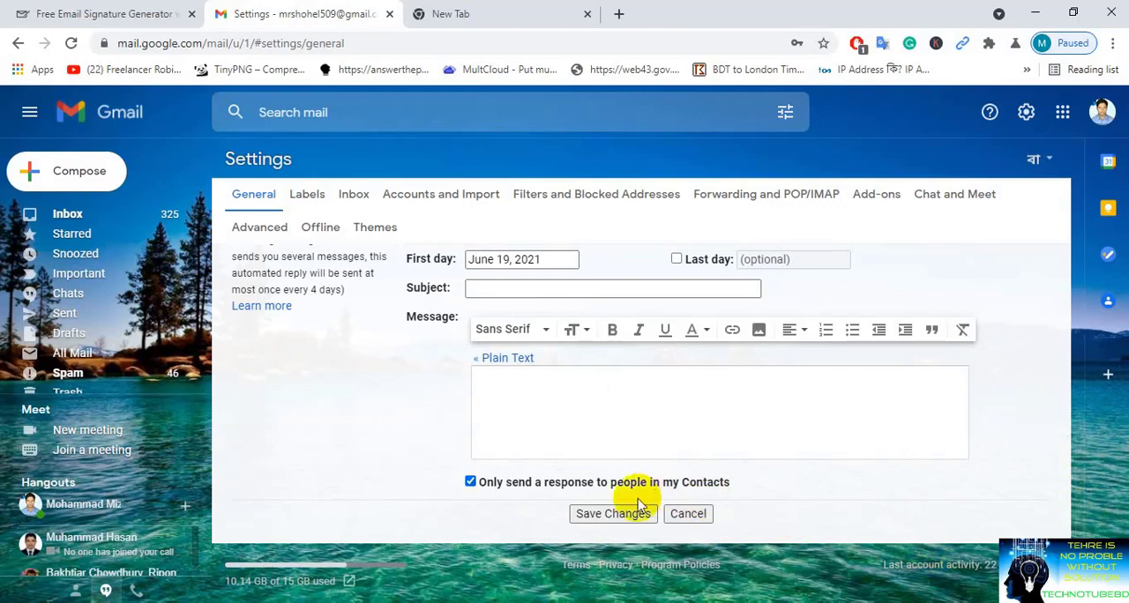
left_click(613, 513)
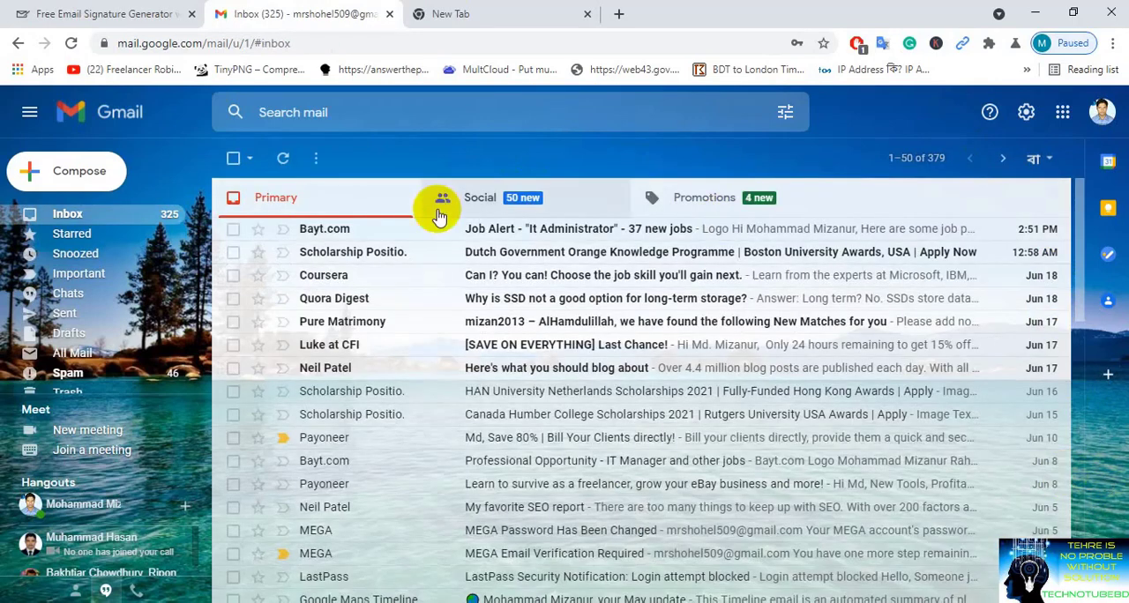
Step: Start a new message to check the signature and insert blank lines above it in the body
left_click(71, 183)
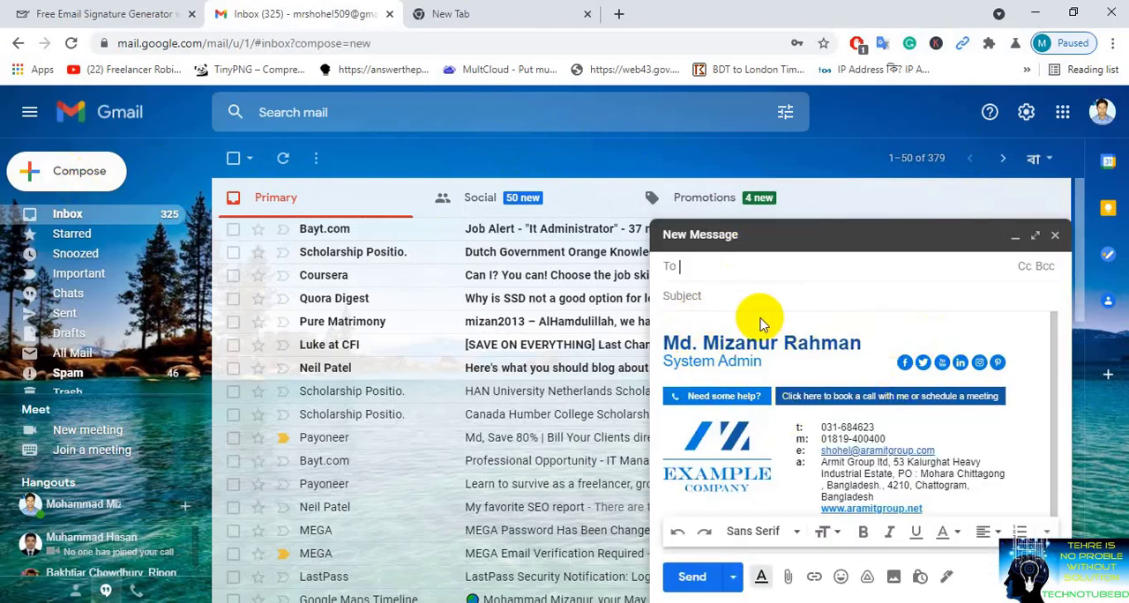
left_click(680, 320)
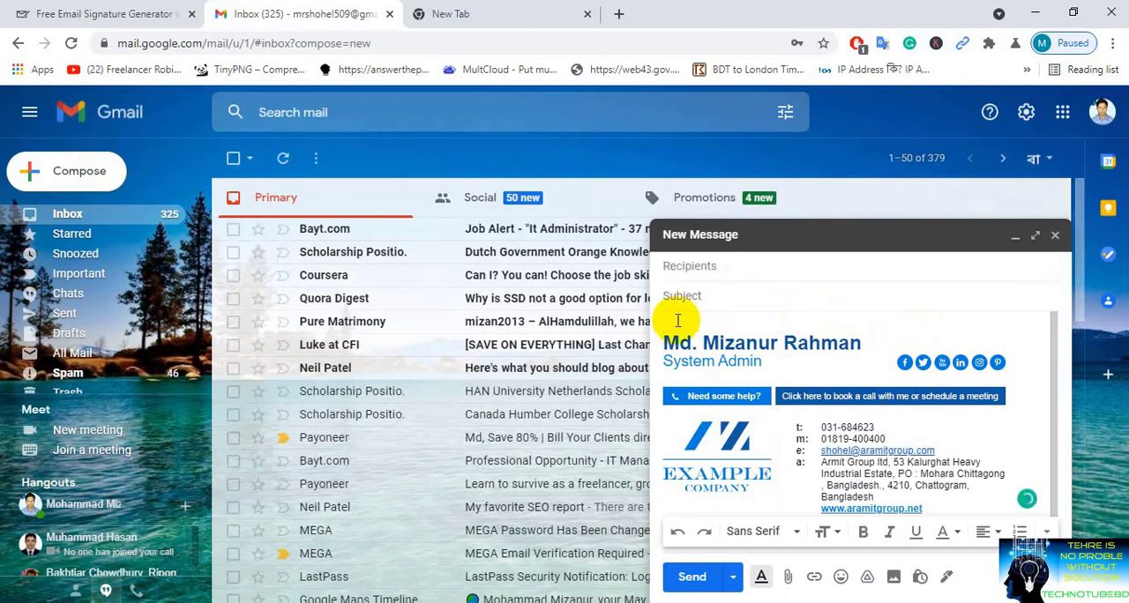
key("Return")
key("Return")
key("Return")
left_click(678, 321)
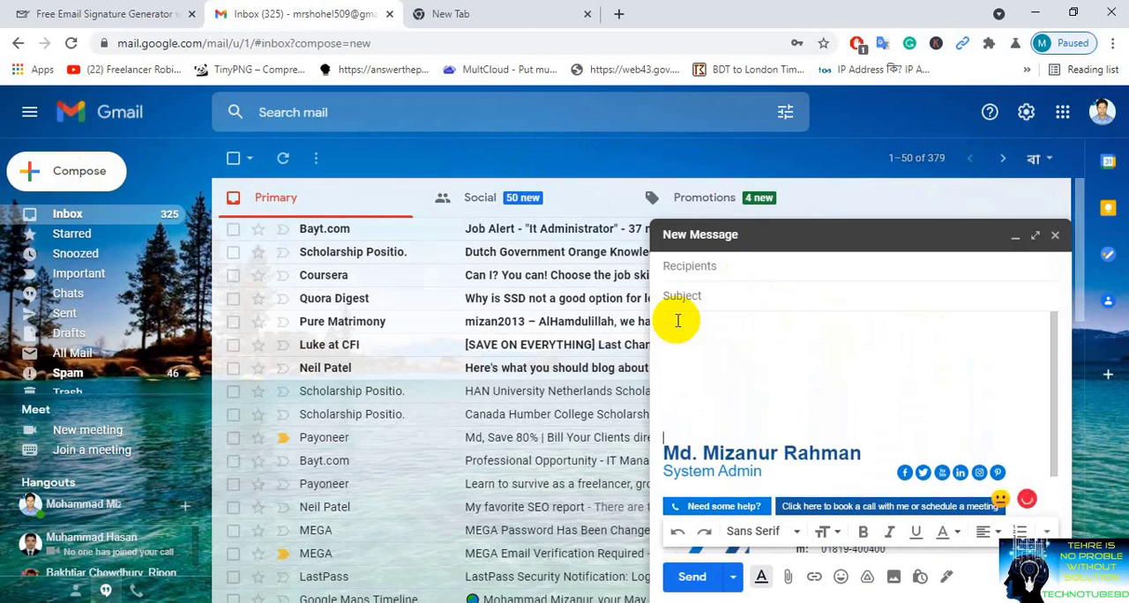
Step: Close the draft, add blank lines above the name in the Gmail signature settings, and save the changes
left_click(1026, 115)
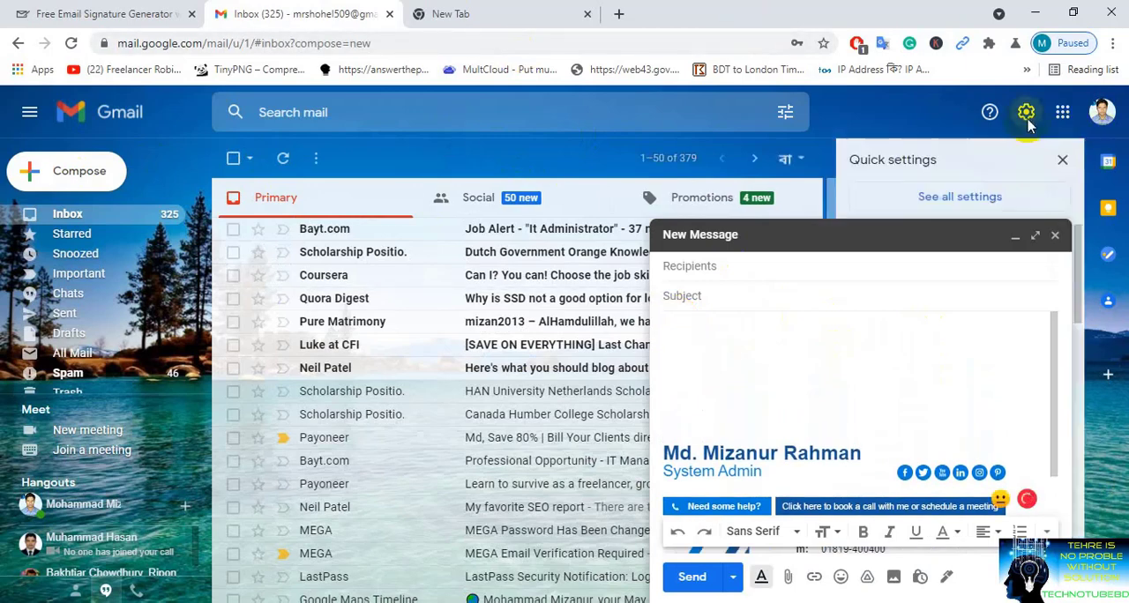
left_click(957, 198)
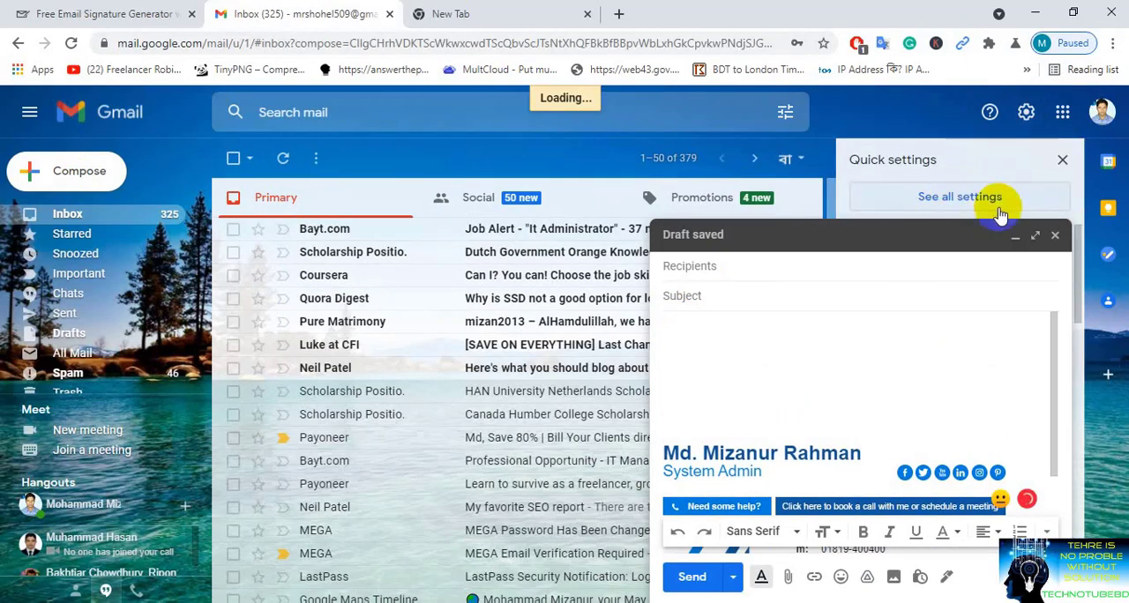
left_click(1055, 234)
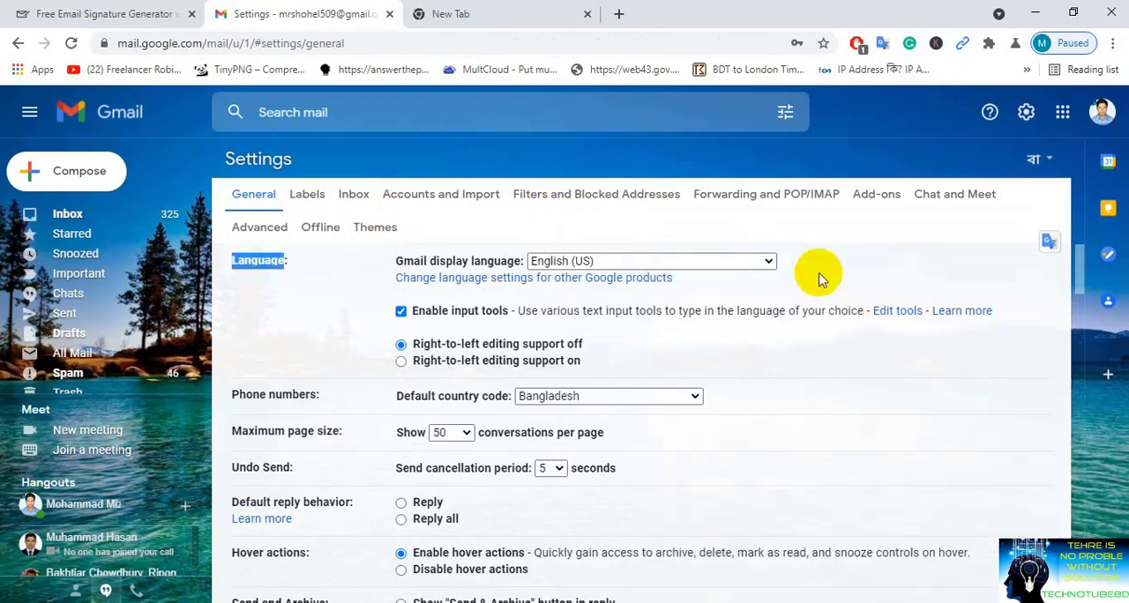
mouse_move(1078, 276)
left_mouse_down()
mouse_move(1087, 529)
mouse_move(1083, 510)
left_mouse_up()
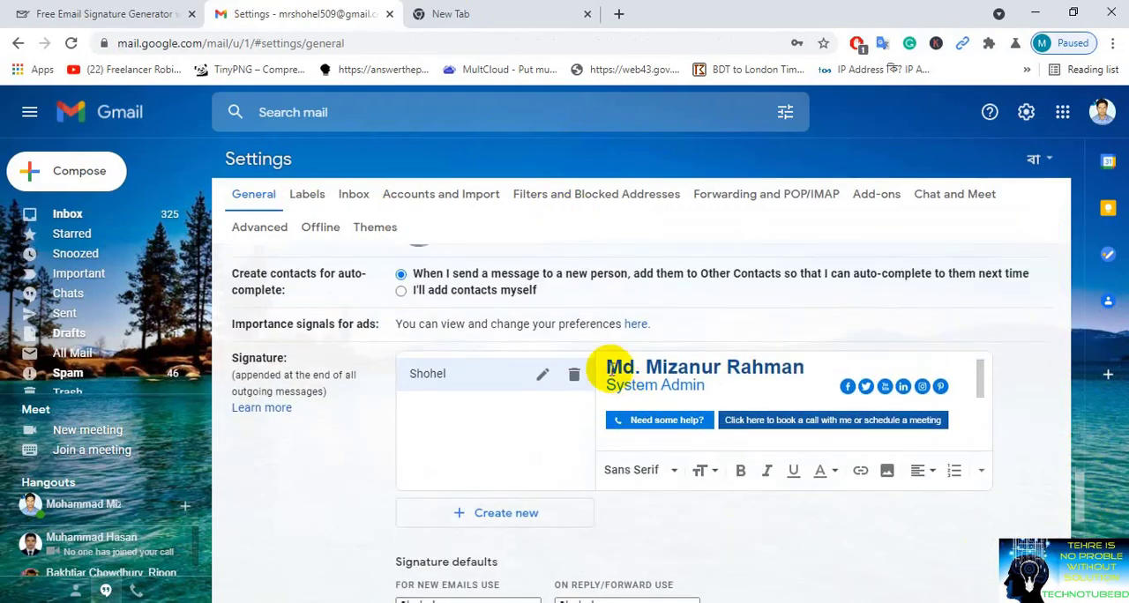
left_click(608, 367)
key("Return")
key("Return")
key("Return")
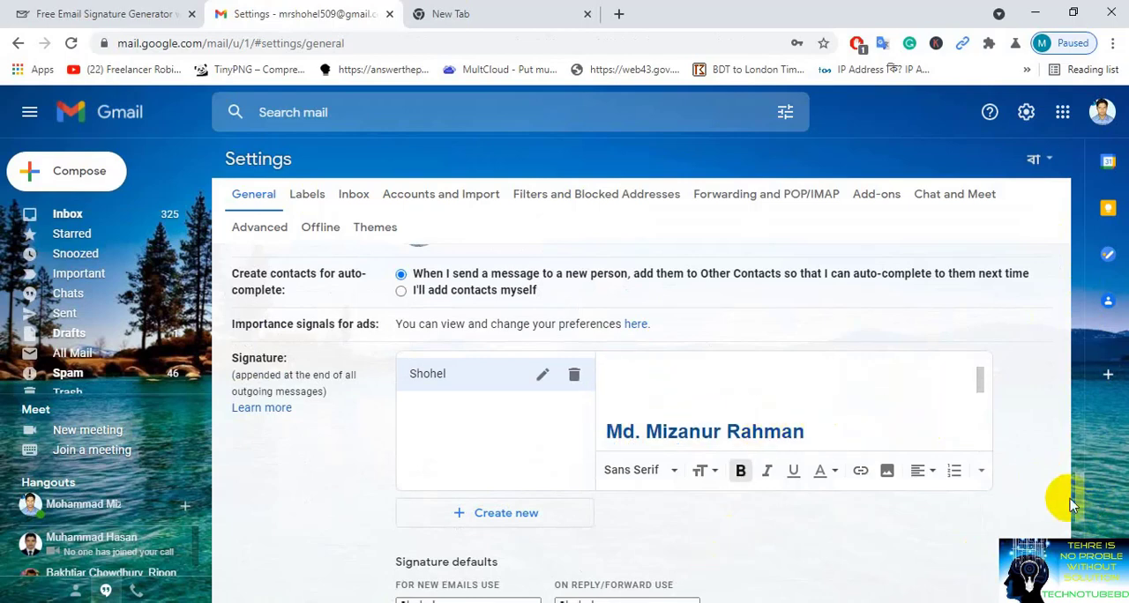
left_click_drag(1076, 503, 1078, 535)
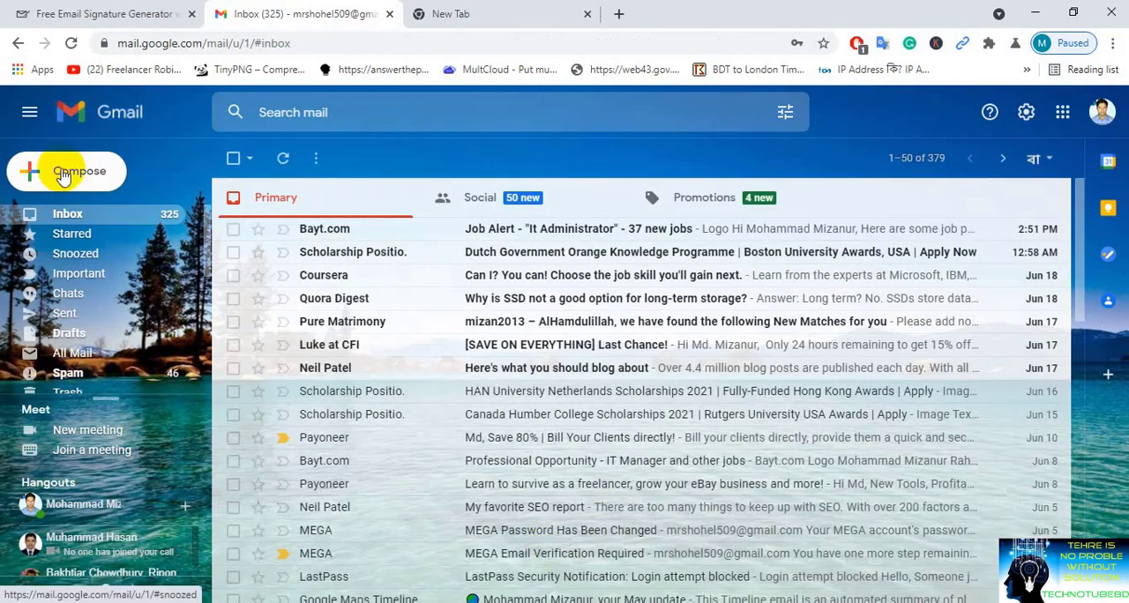
Step: Start a new message, add a suggested contact as the recipient, and review the whole signature in the body
left_click(28, 172)
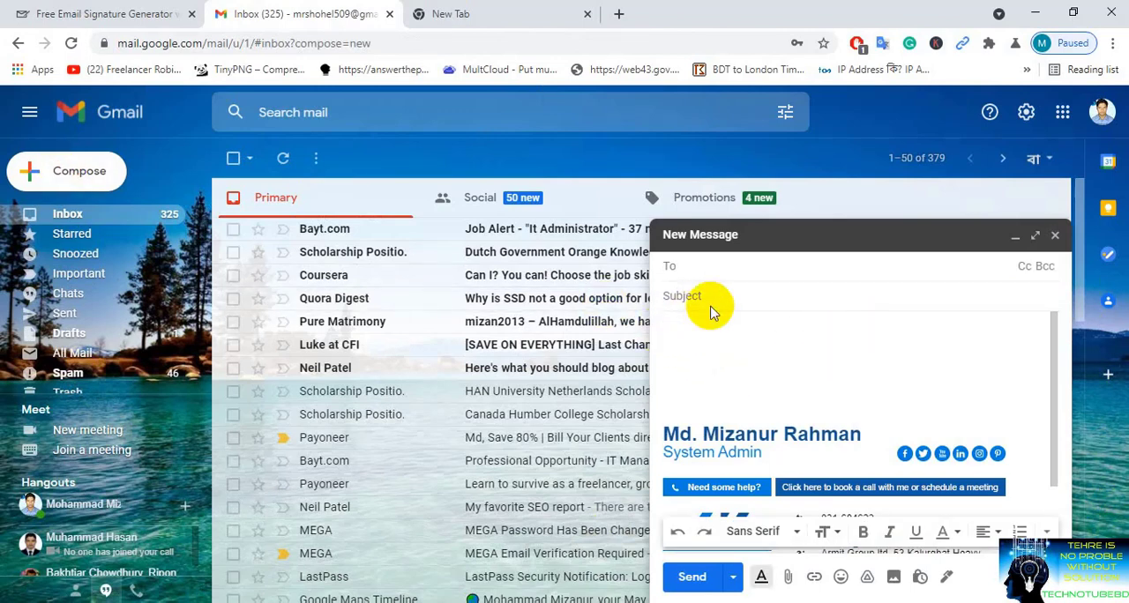
type("mr")
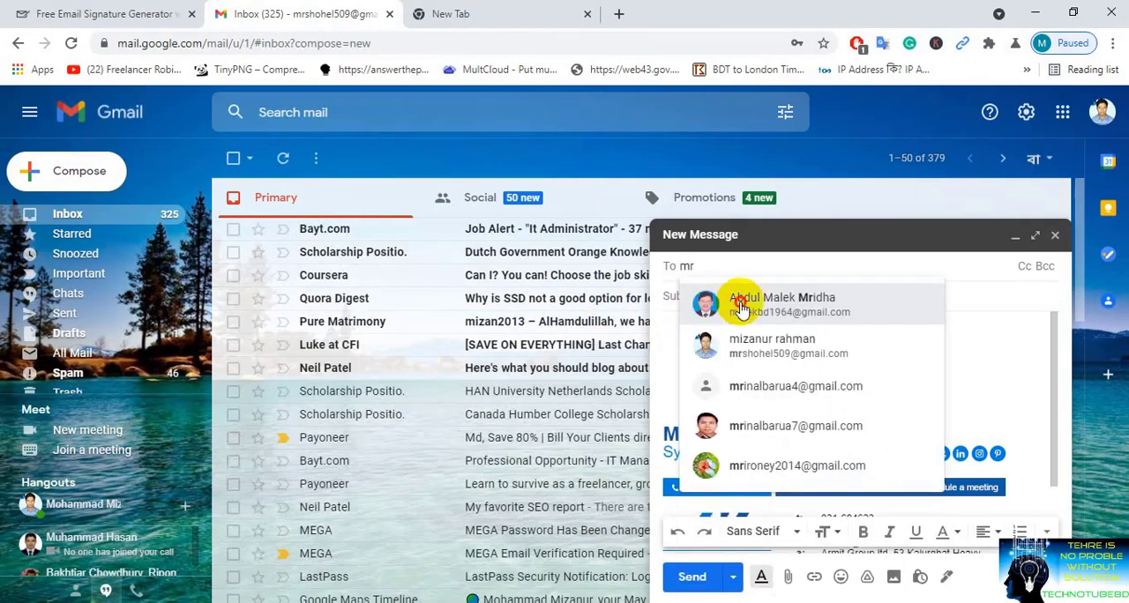
left_click(734, 297)
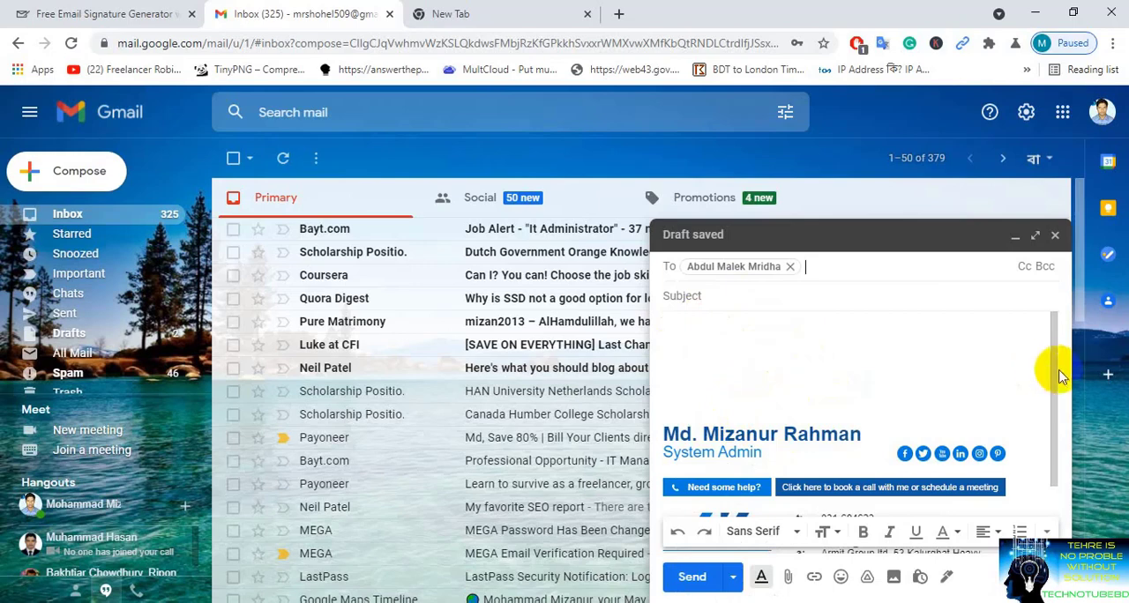
left_click_drag(1054, 381, 1052, 474)
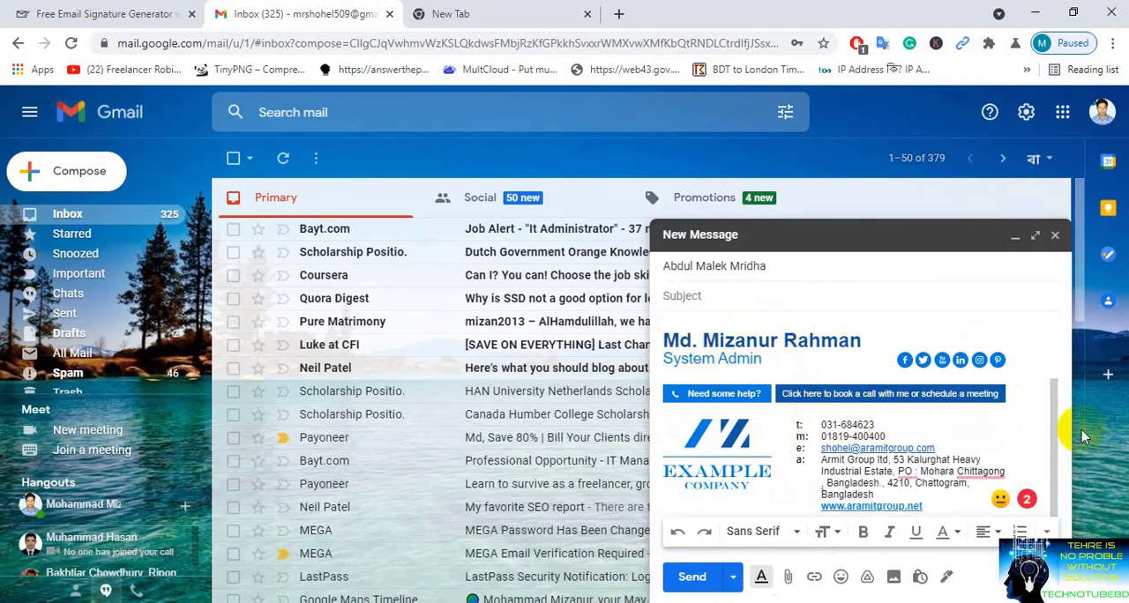
left_click_drag(1053, 432, 1056, 366)
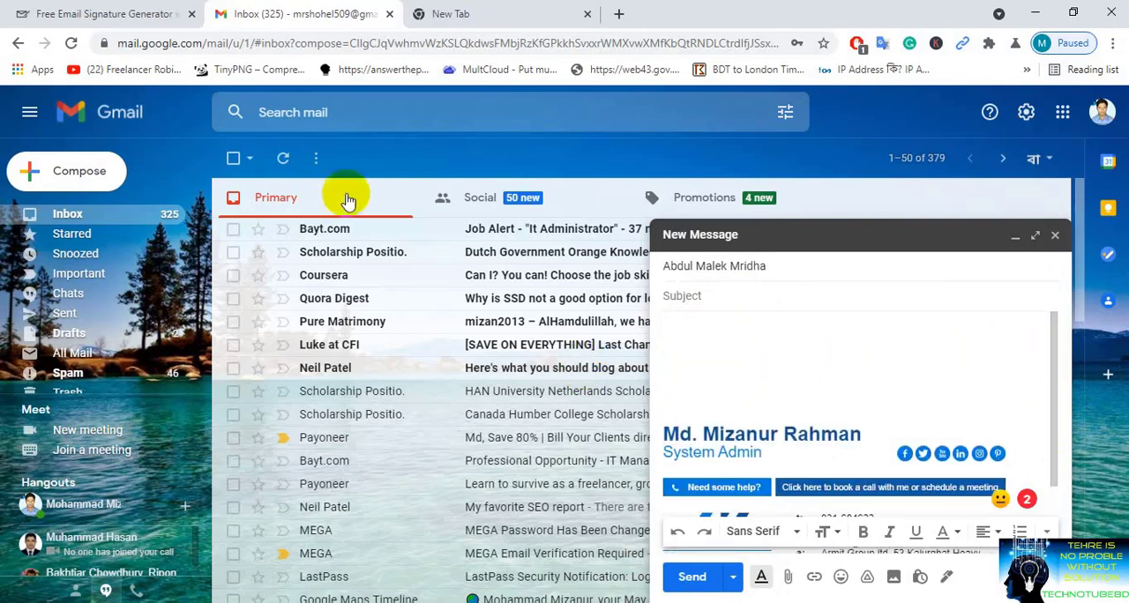
left_click(130, 10)
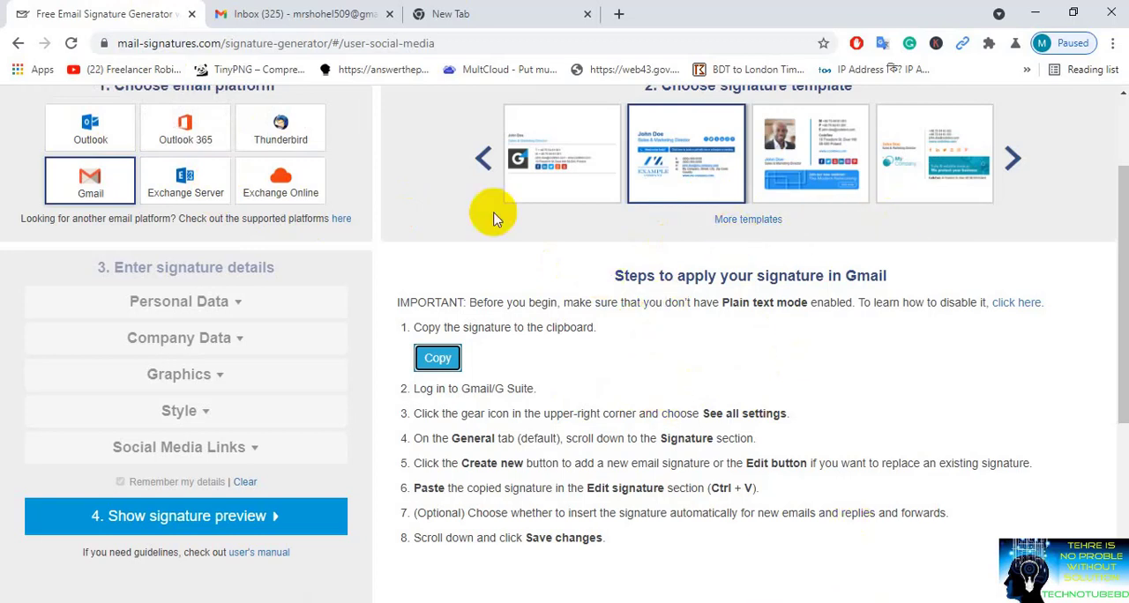
left_click(304, 14)
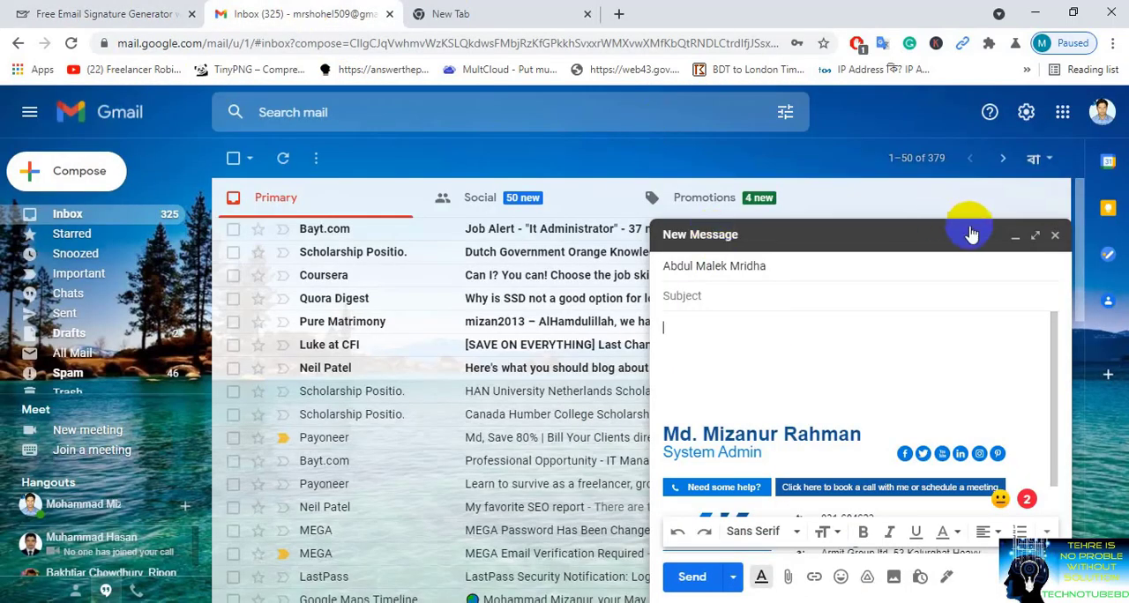